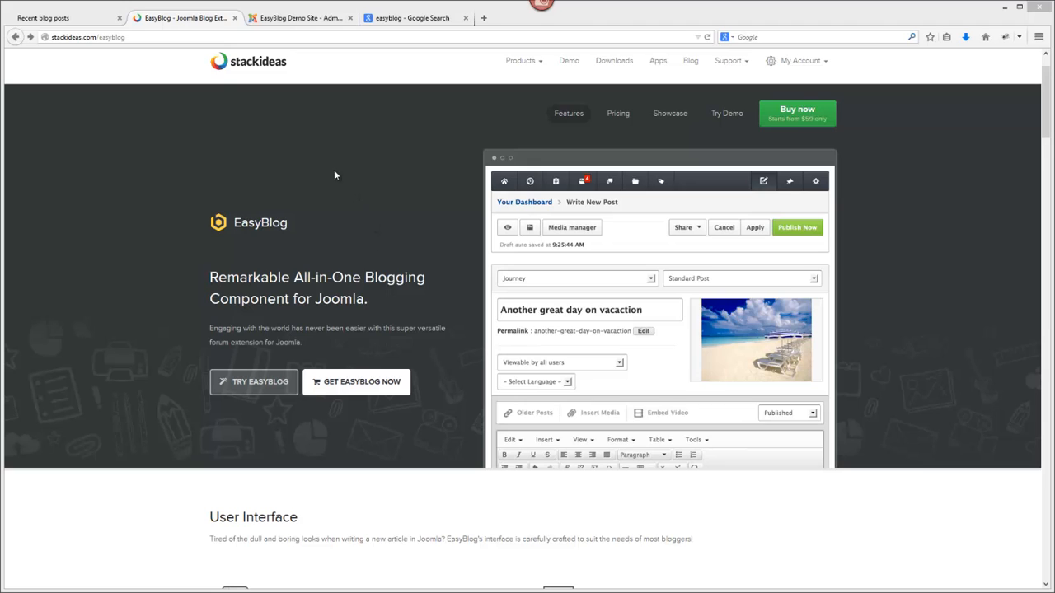
# Step: Switch to the LEJOG blog site and log in with the saved account username and password
pyautogui.click(98, 19)
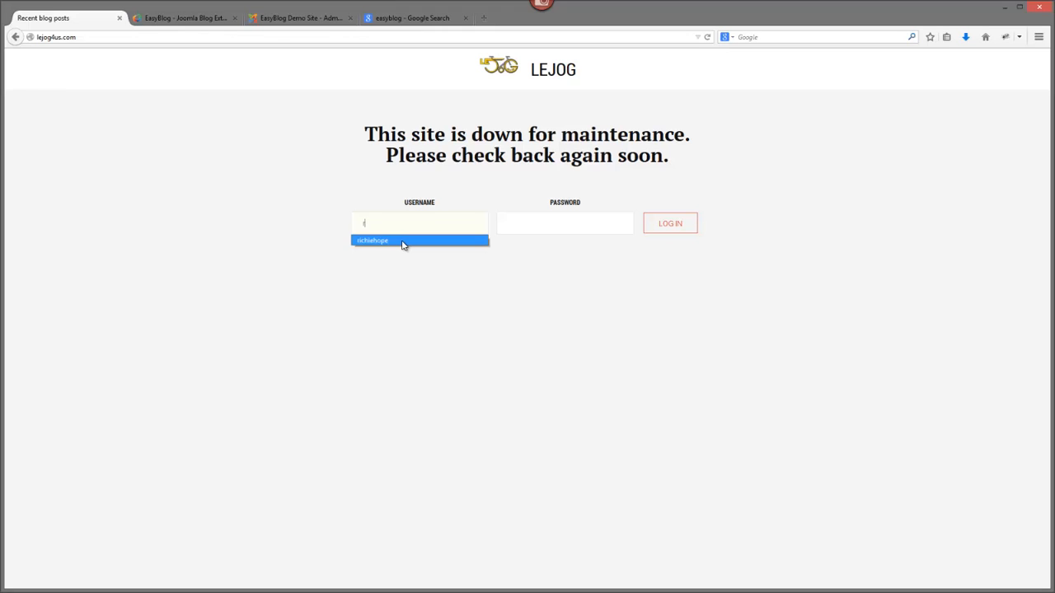
pyautogui.click(403, 241)
pyautogui.click(673, 228)
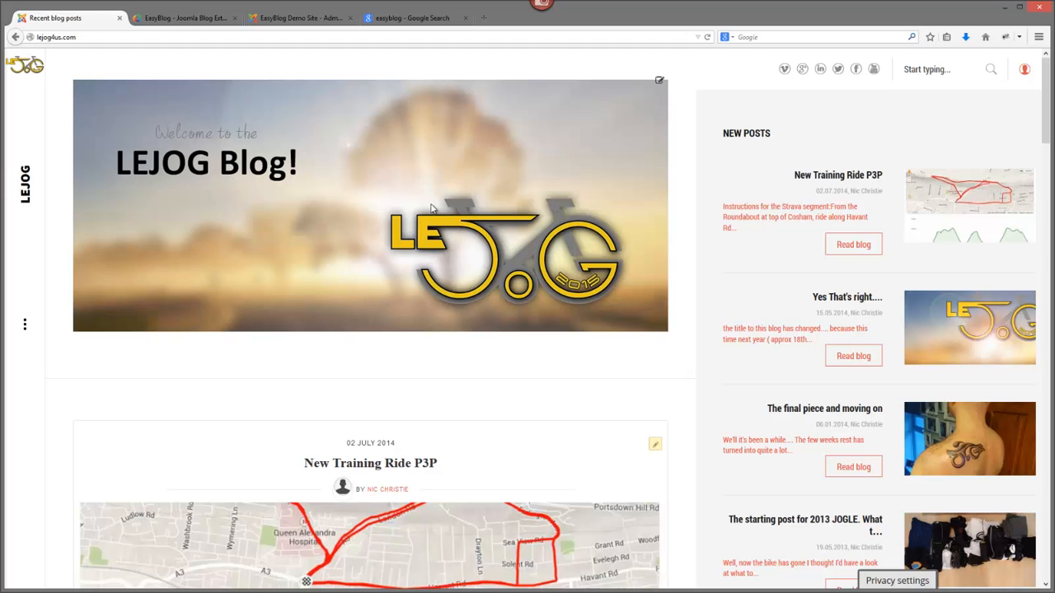
# Step: Look through the recent posts on the LEJOG blog's front page
pyautogui.scroll(-3, 433, 210)
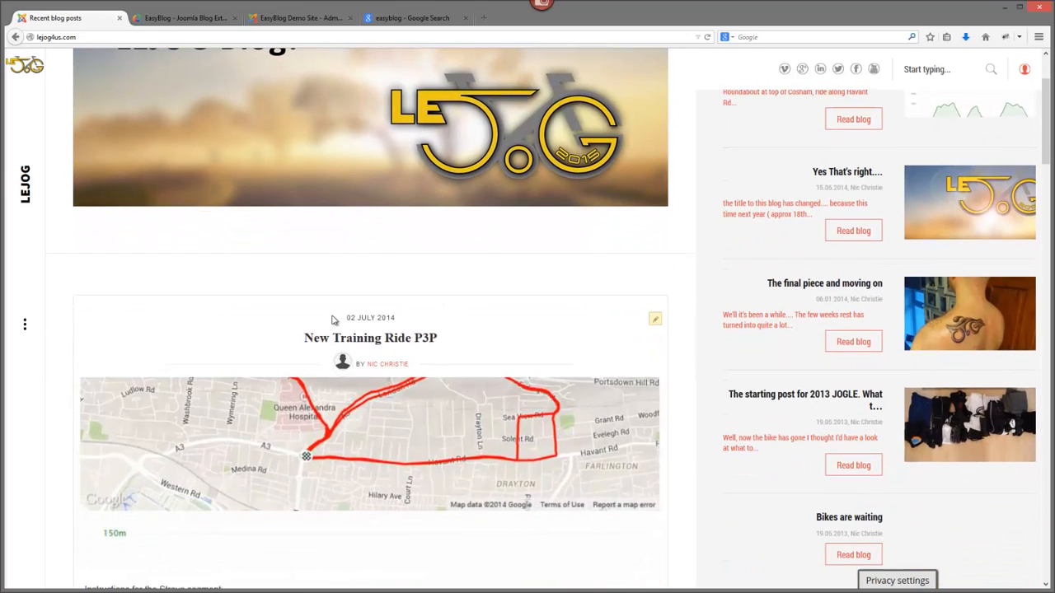
pyautogui.scroll(-2, 338, 313)
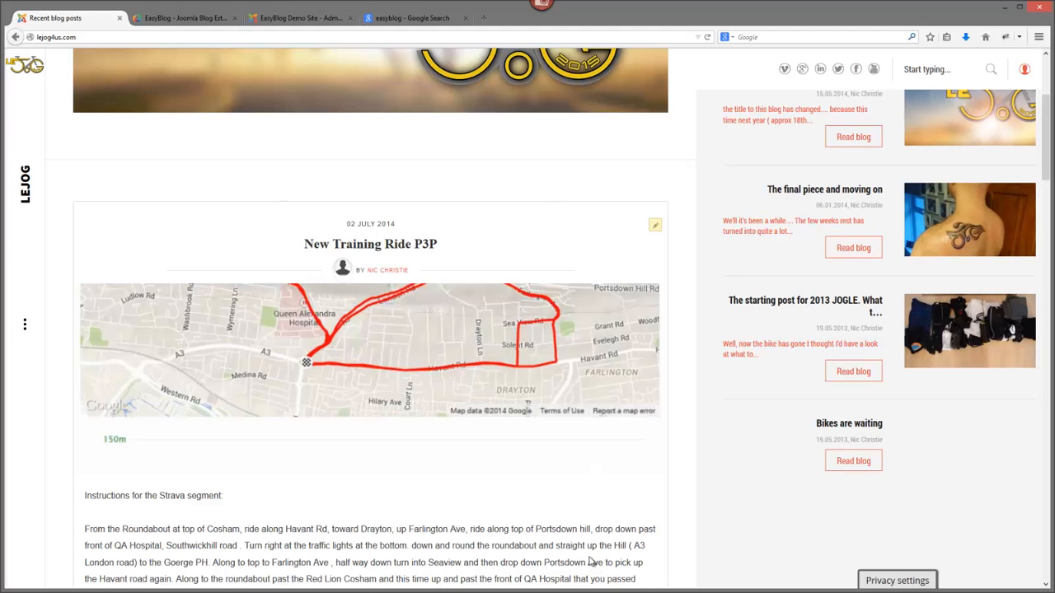
pyautogui.scroll(-3, 476, 235)
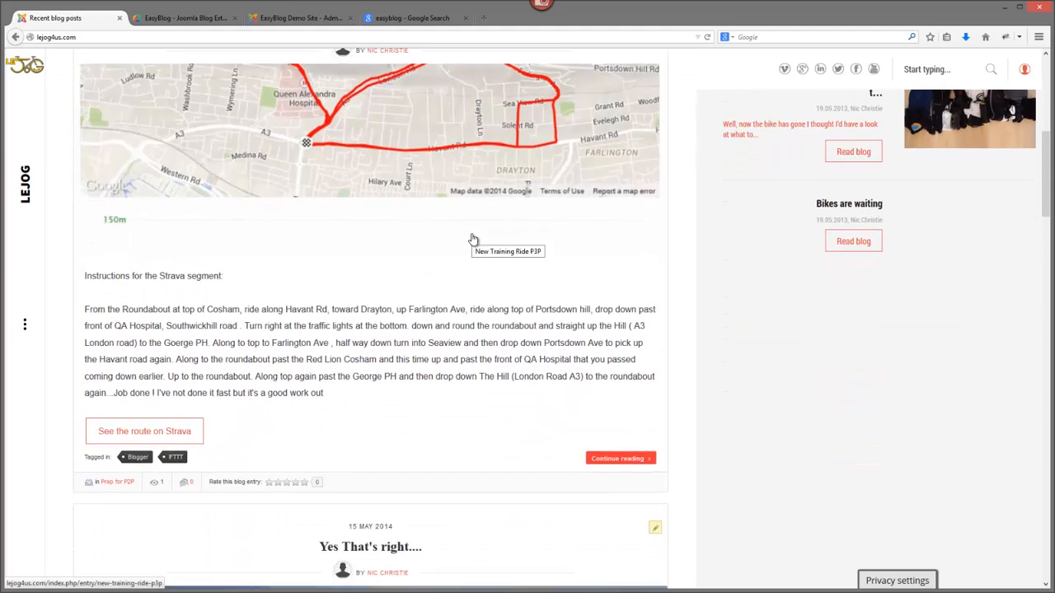
pyautogui.scroll(-10, 474, 239)
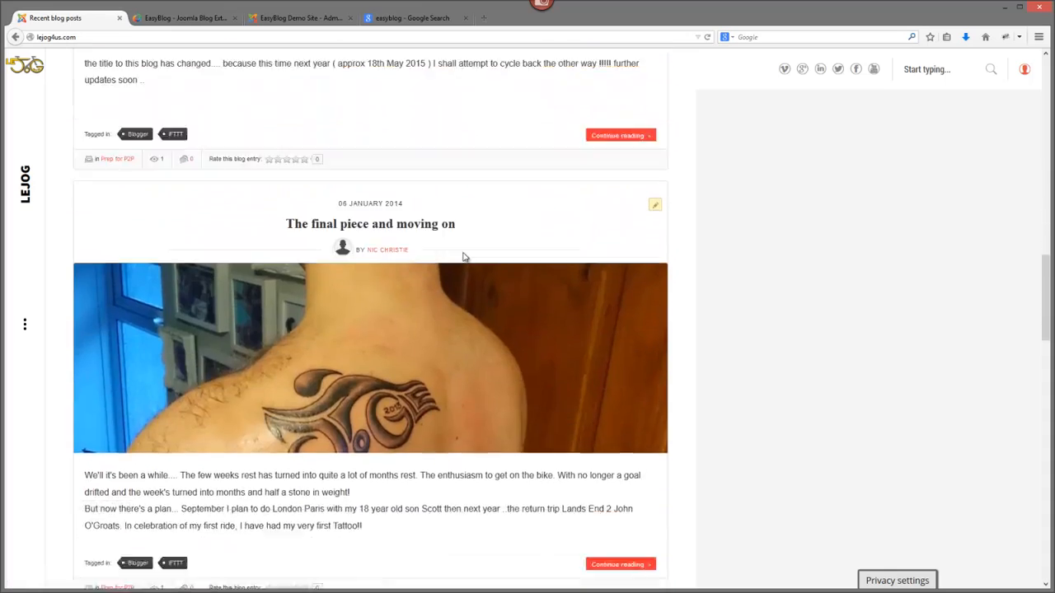
pyautogui.scroll(-8, 464, 257)
pyautogui.scroll(20, 467, 264)
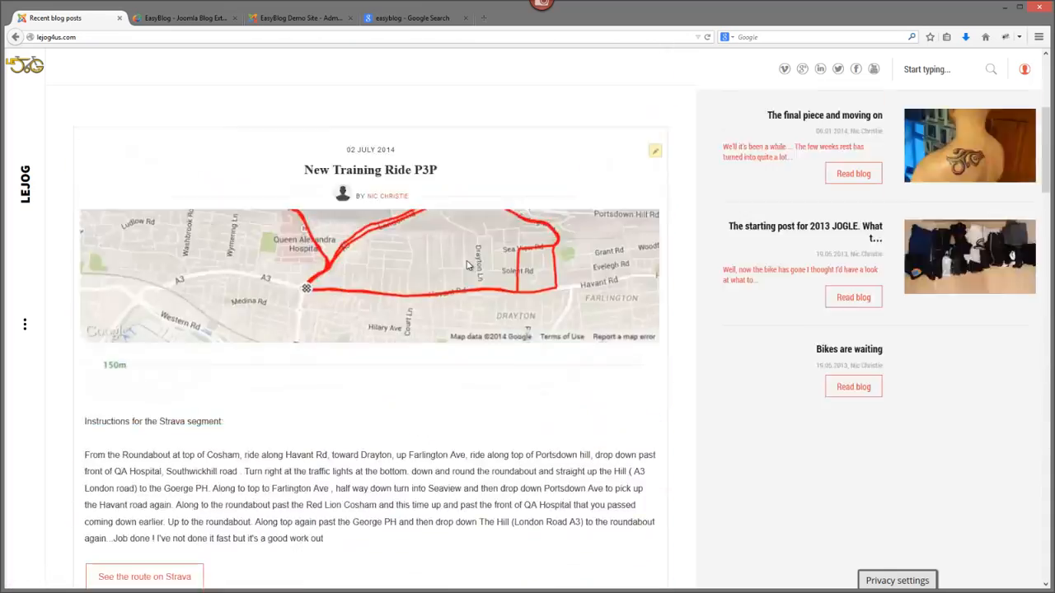
pyautogui.scroll(4, 468, 264)
pyautogui.scroll(-2, 478, 263)
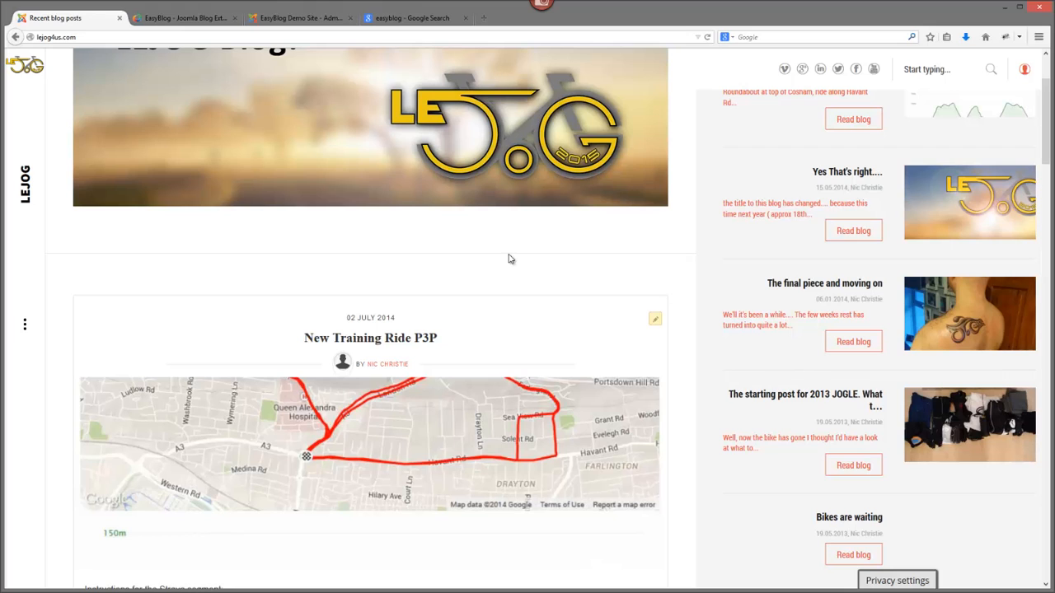
# Step: View the account options and the management options of the "New Training Ride P3P" post
pyautogui.click(1025, 72)
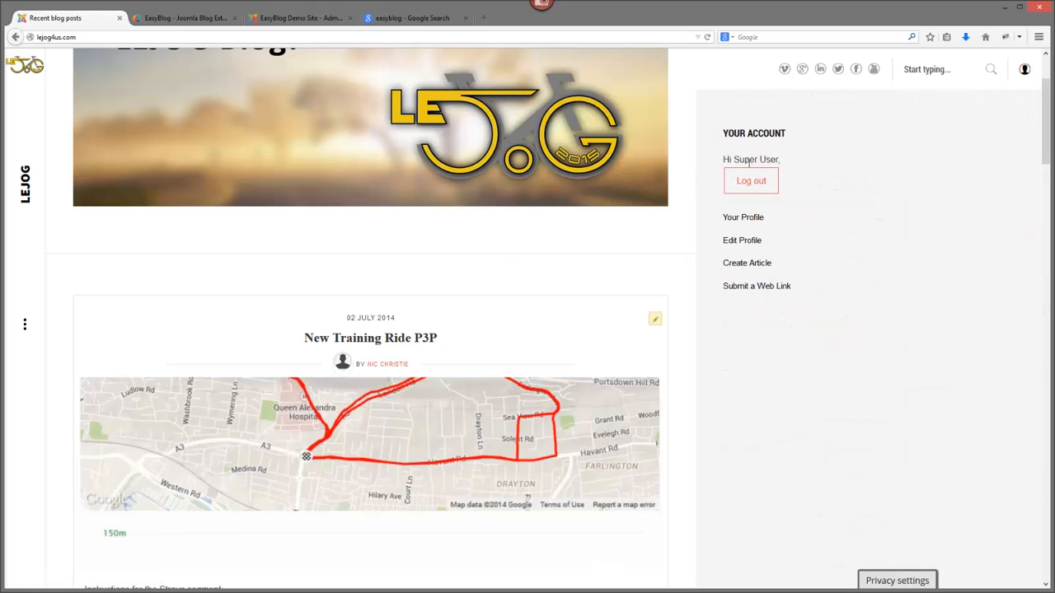
pyautogui.click(1024, 72)
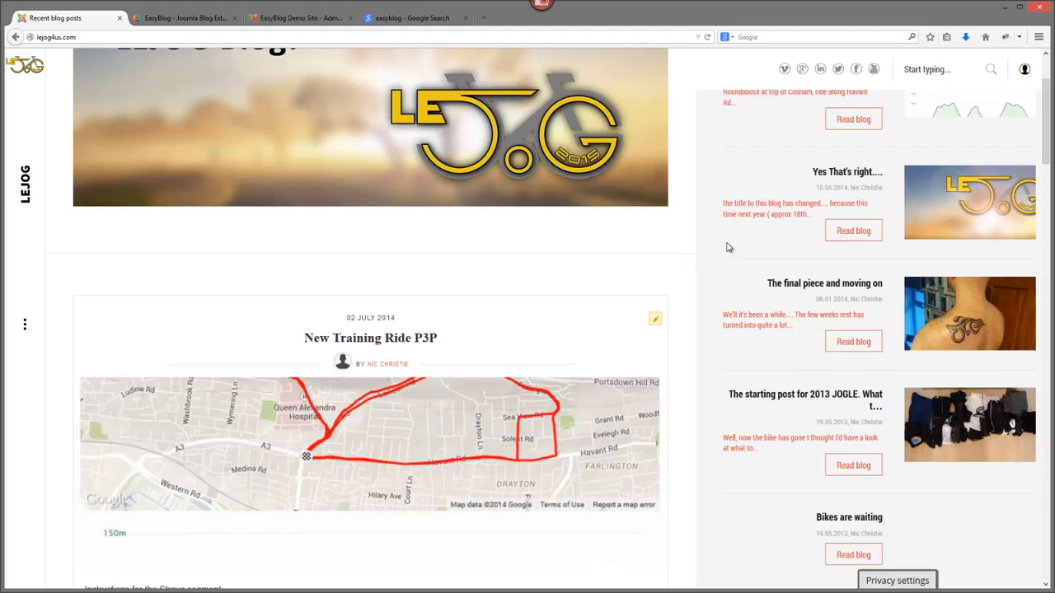
pyautogui.click(654, 321)
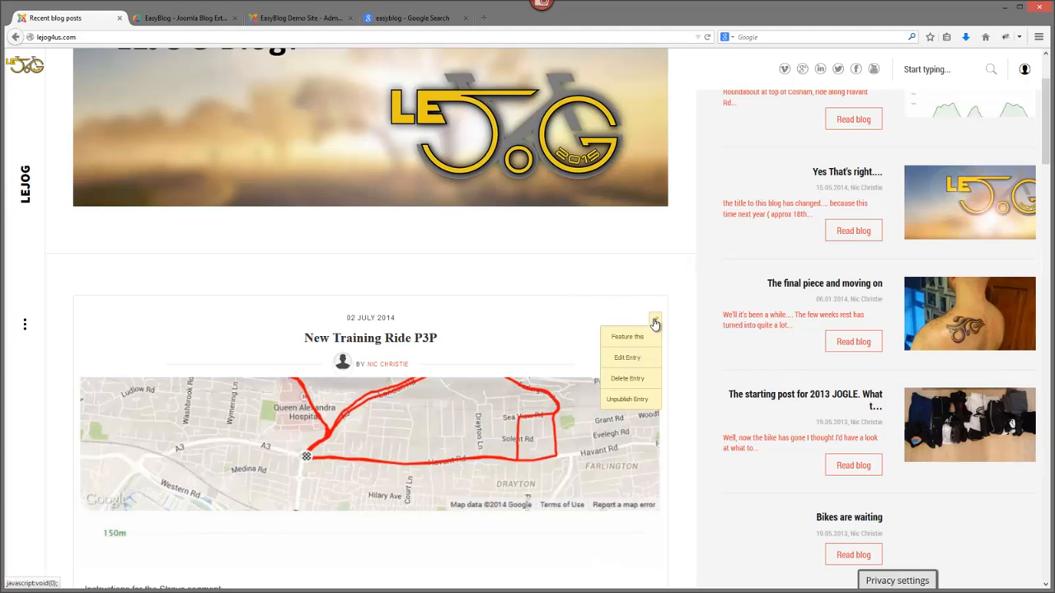
pyautogui.click(654, 321)
pyautogui.scroll(3, 639, 299)
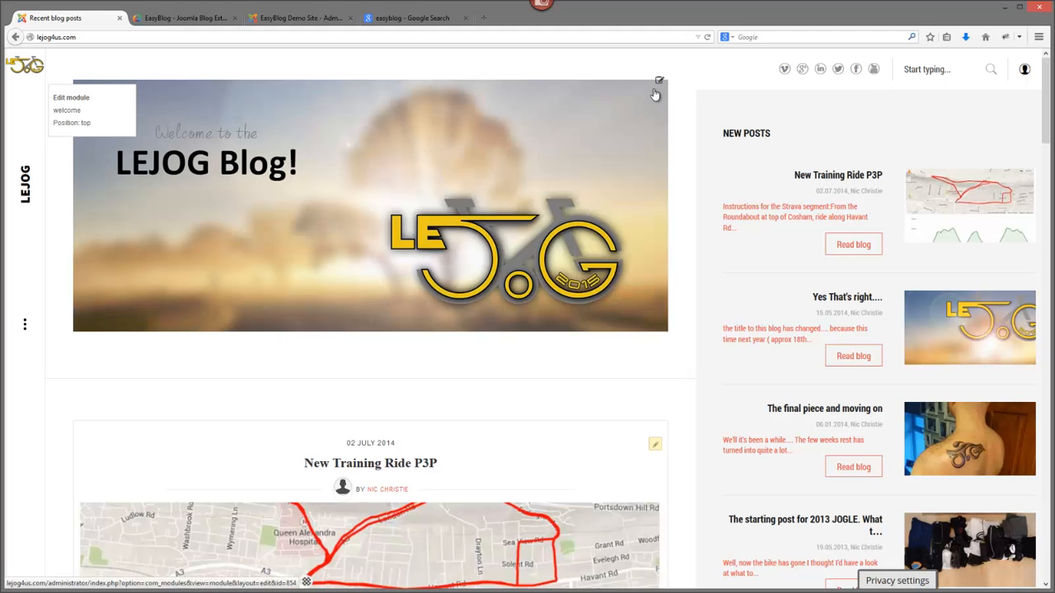
pyautogui.scroll(-3, 631, 296)
pyautogui.click(654, 319)
pyautogui.scroll(-2, 671, 336)
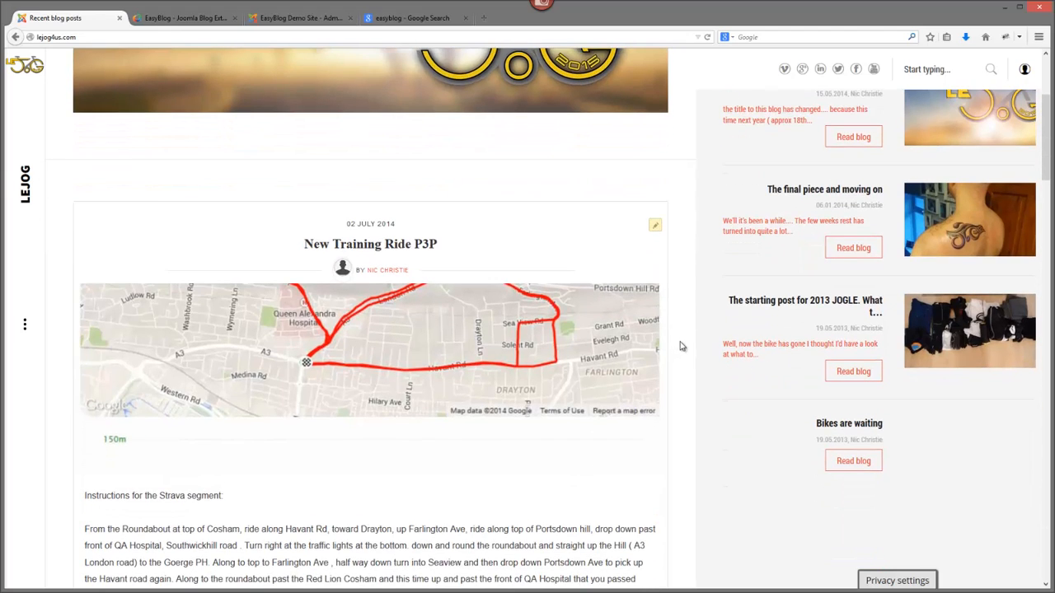
# Step: Open the "New Training Ride P3P" entry for editing and review its post settings and content
pyautogui.click(655, 228)
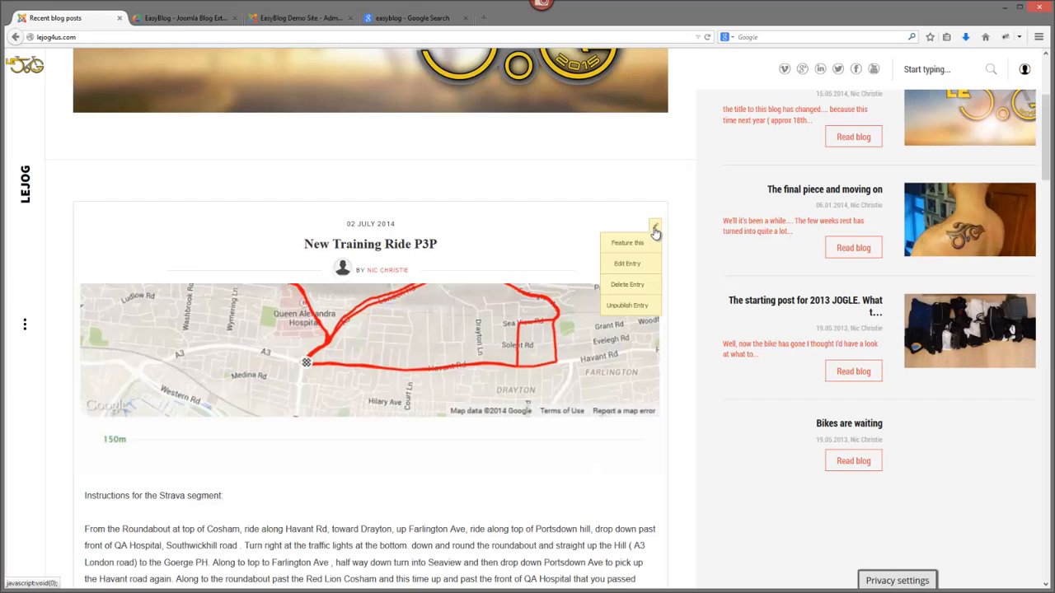
pyautogui.moveTo(656, 225)
pyautogui.click(632, 269)
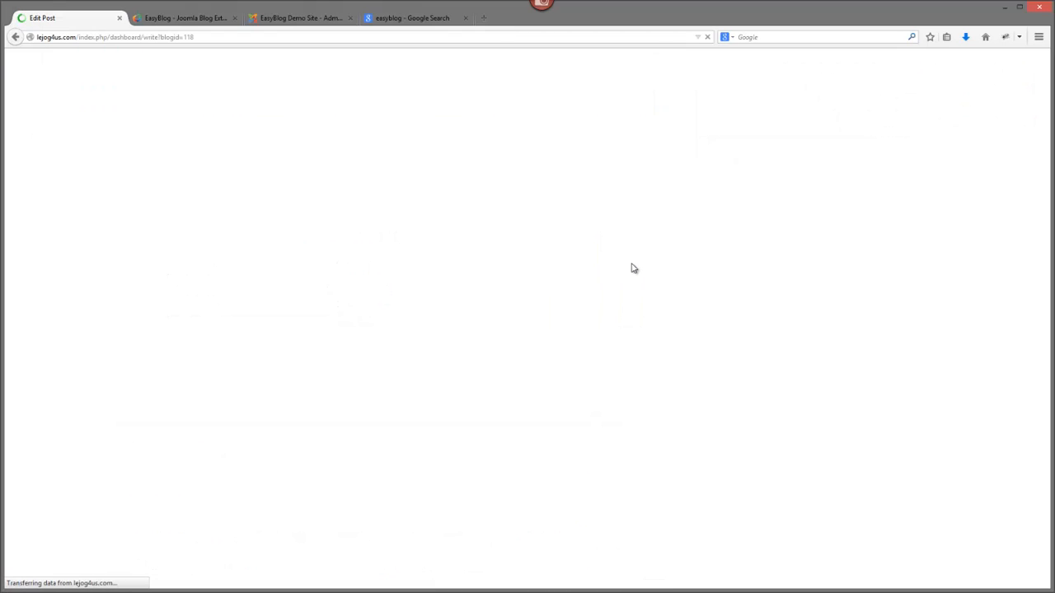
pyautogui.scroll(-5, 654, 407)
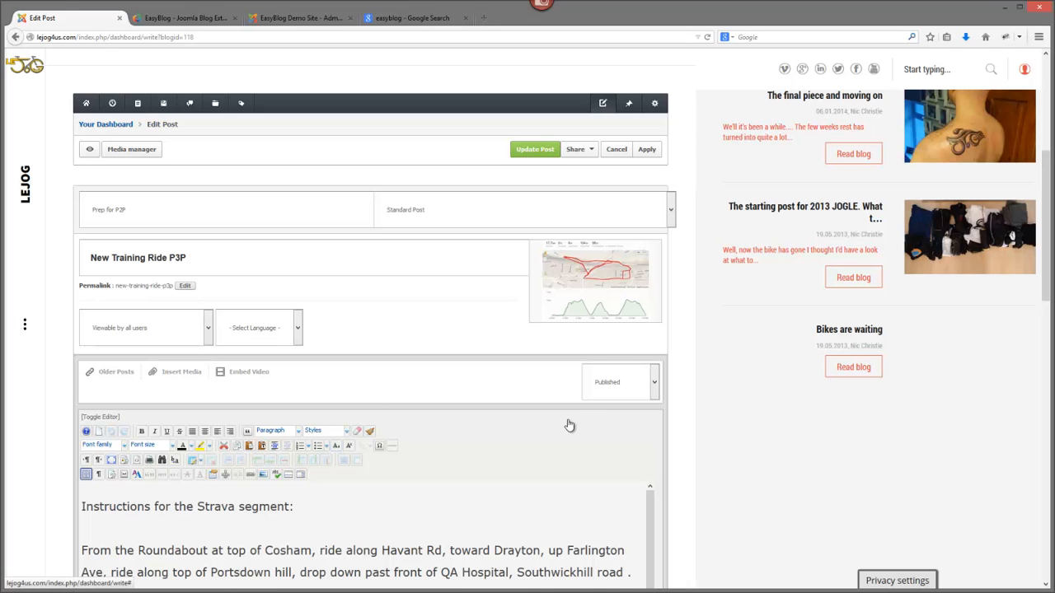
pyautogui.scroll(-4, 569, 426)
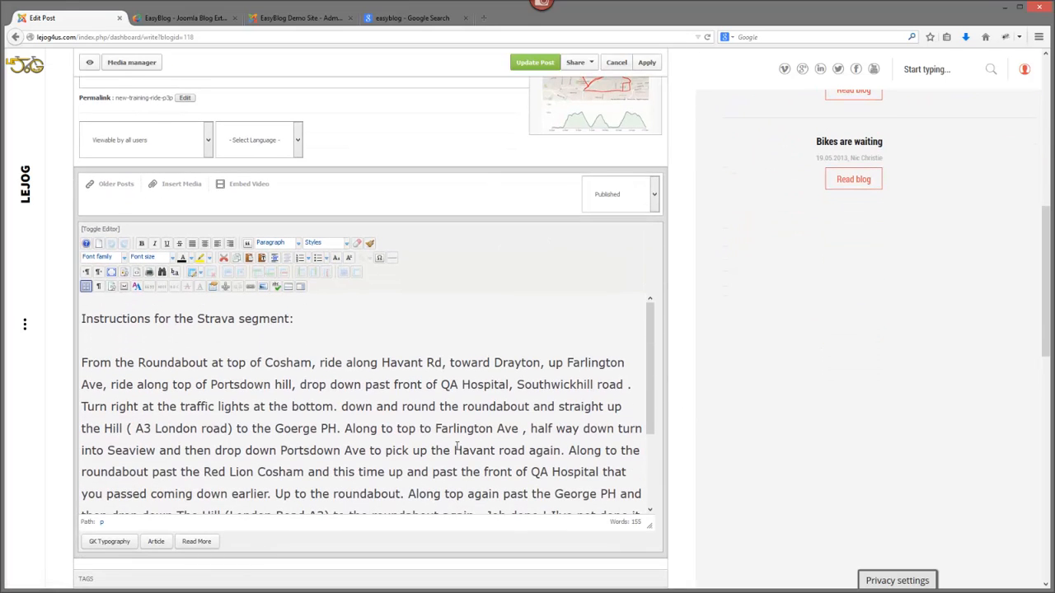
pyautogui.scroll(5, 456, 450)
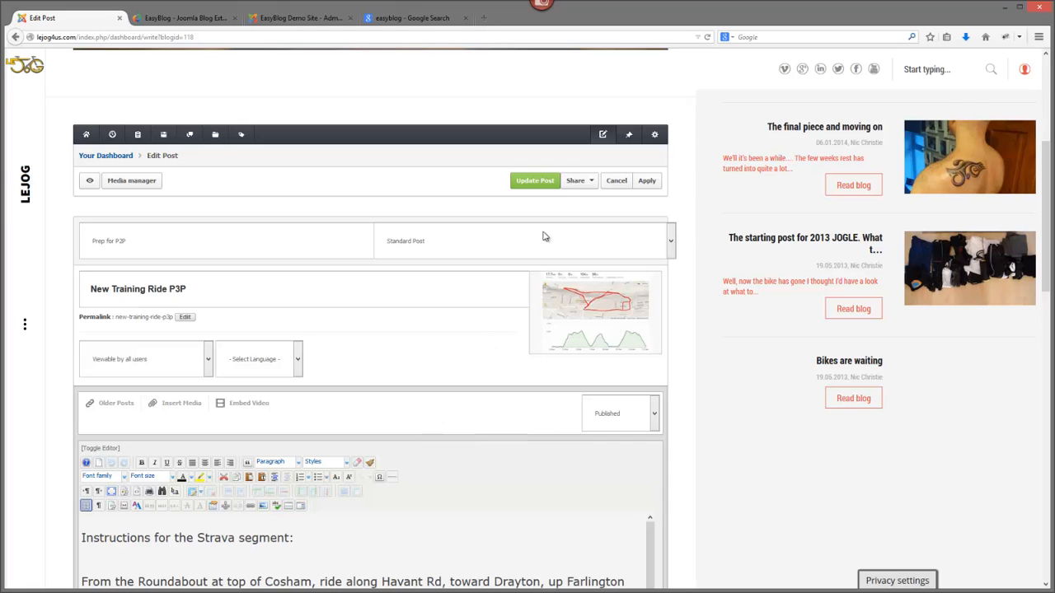
# Step: Start a new blog post and assign it to the Uncategorized category
pyautogui.click(602, 137)
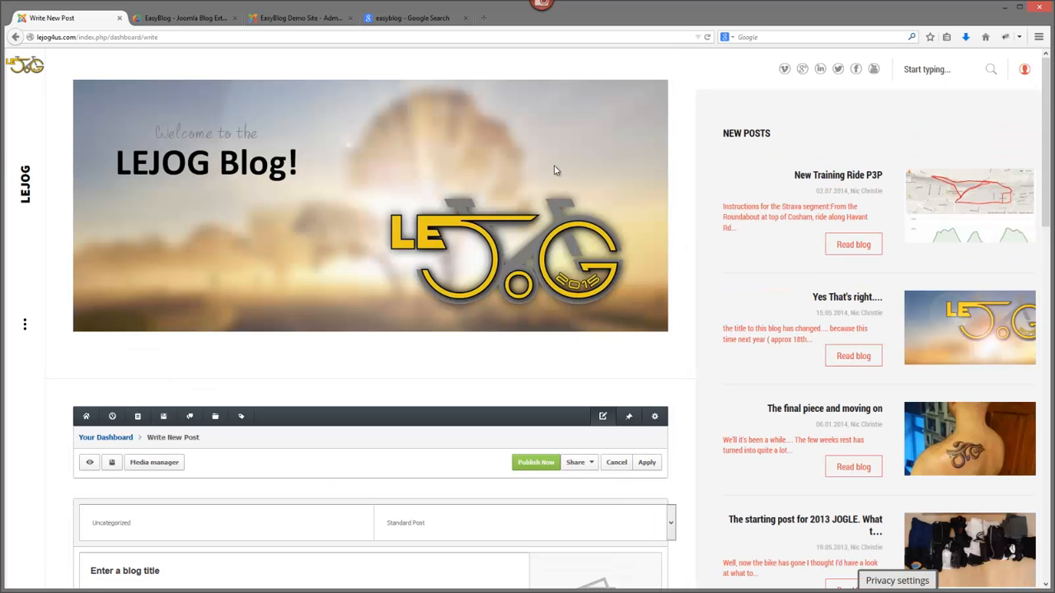
pyautogui.scroll(-3, 335, 473)
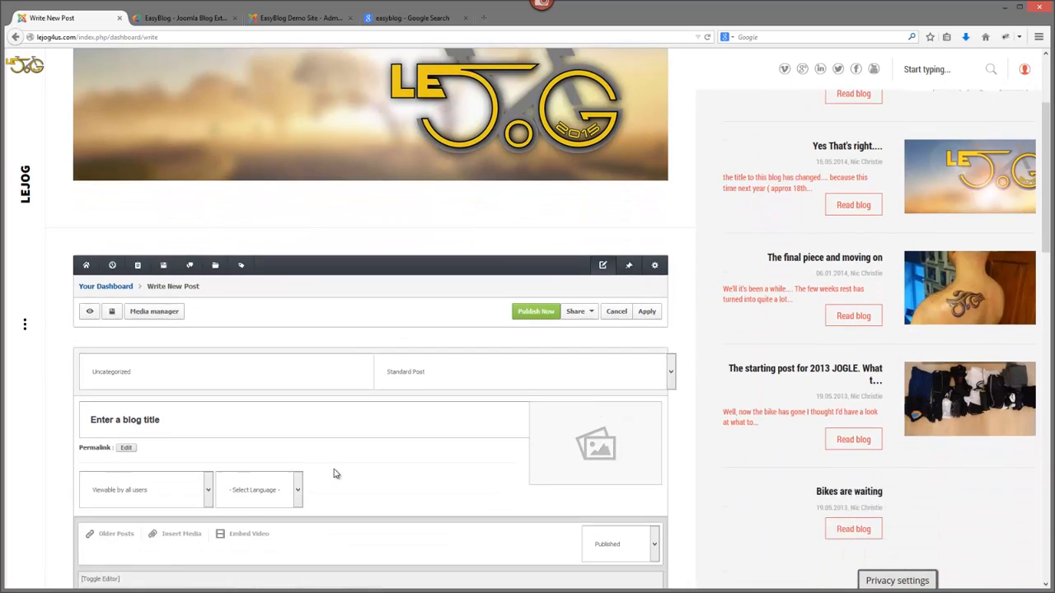
pyautogui.scroll(-4, 334, 473)
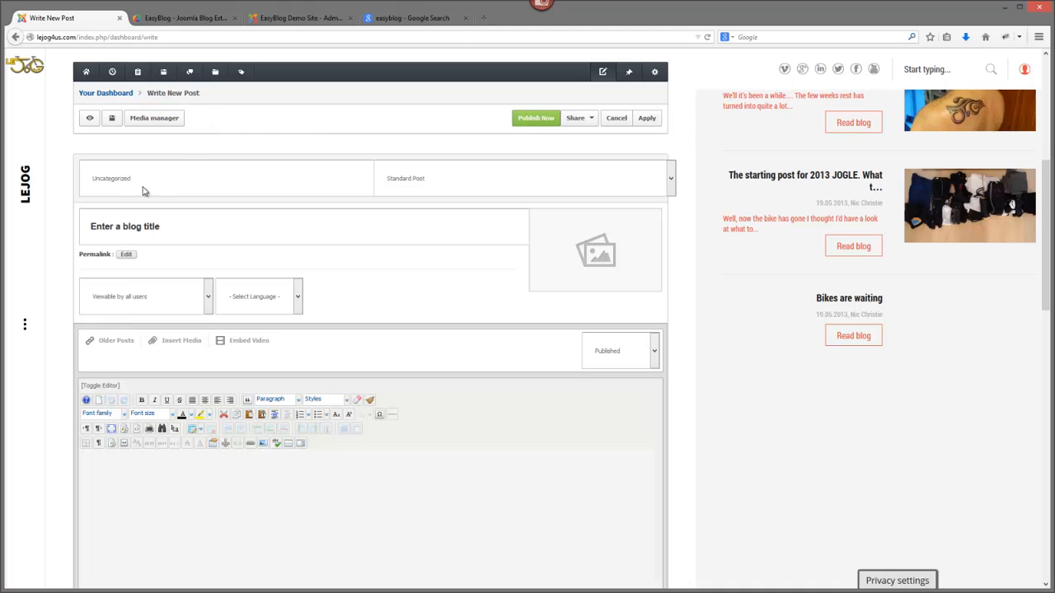
pyautogui.click(220, 190)
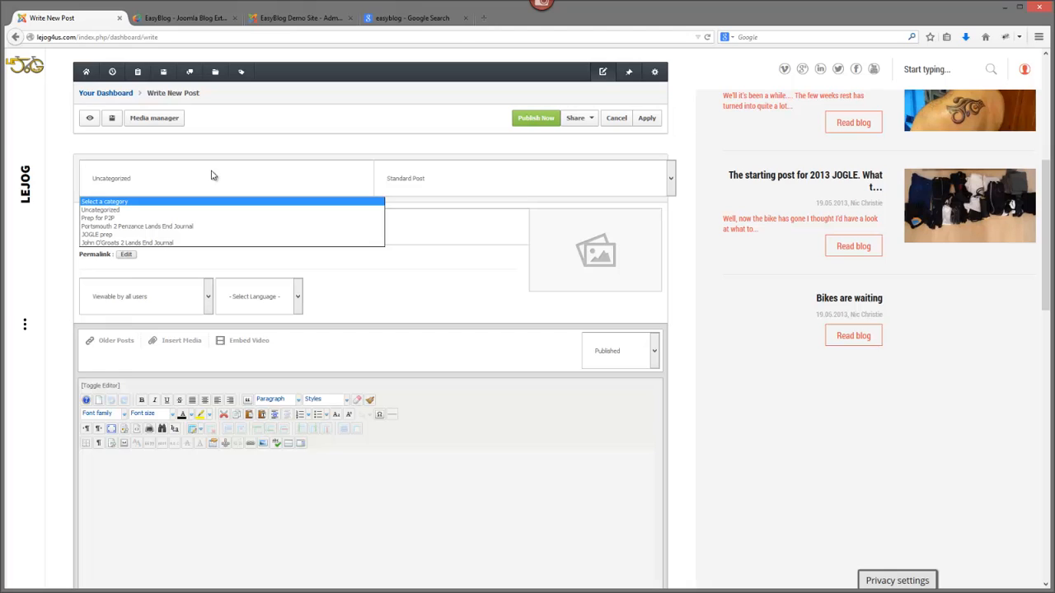
pyautogui.click(129, 210)
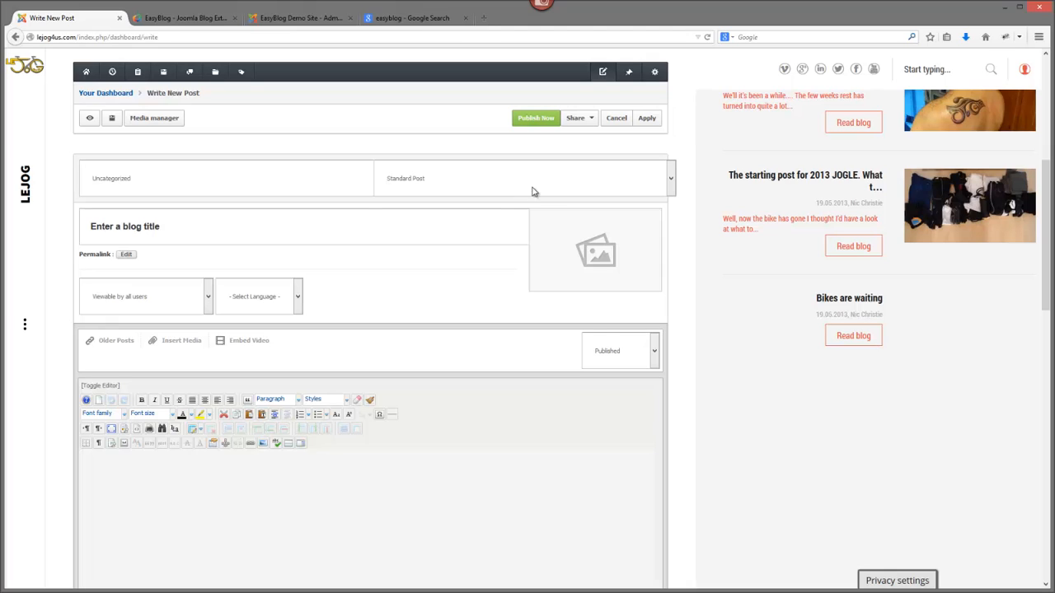
# Step: Set the new post's type to Standard Post and title it "Test blog"
pyautogui.click(671, 182)
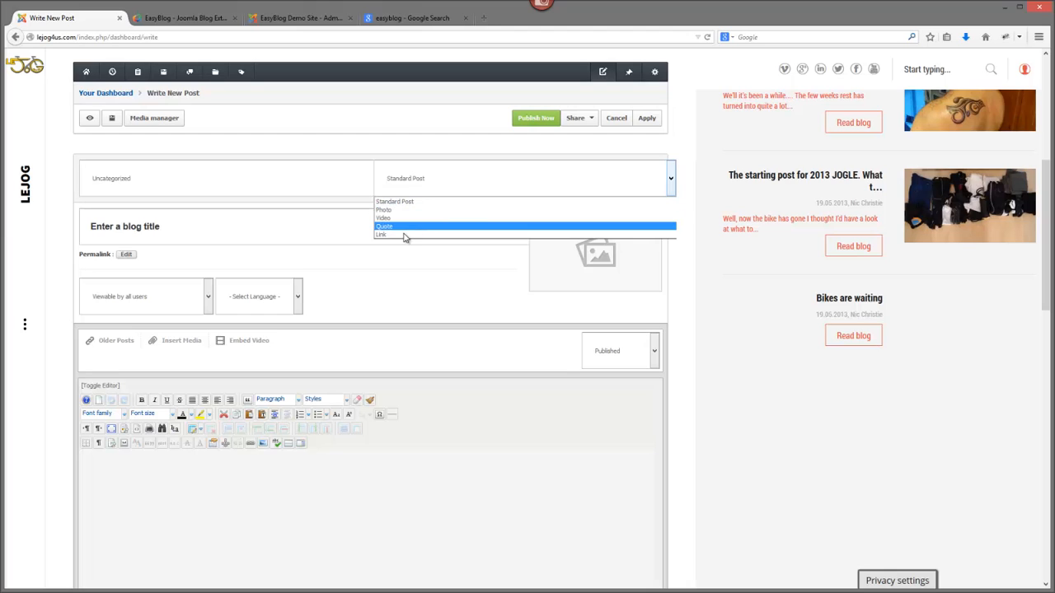
pyautogui.click(416, 203)
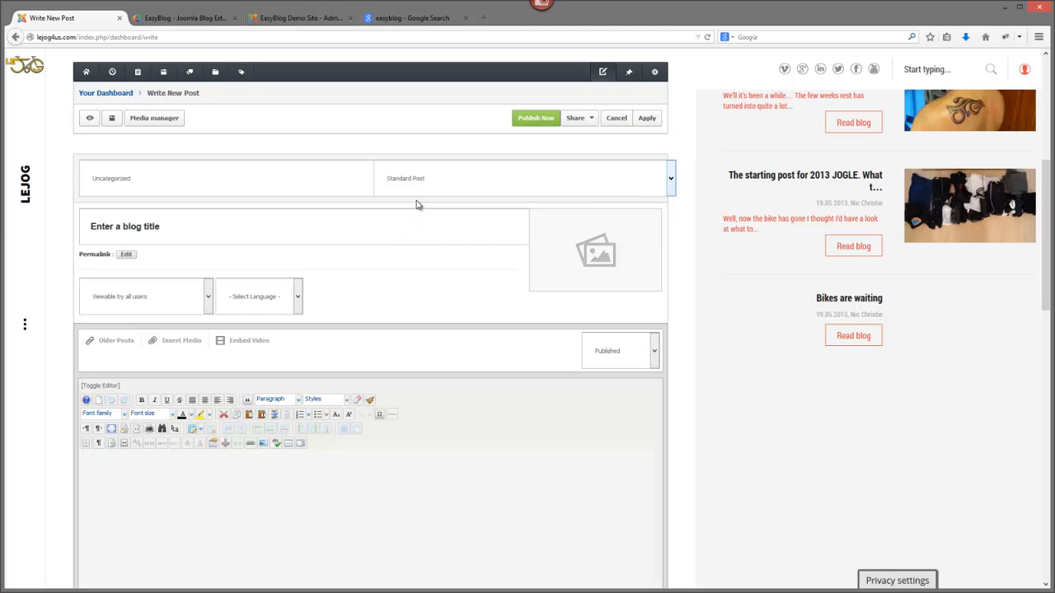
pyautogui.click(161, 232)
pyautogui.write('Test blog')
# Step: Upload the image 2013.11.21.jpg to My Media from the blog image selection and return to browsing the media
pyautogui.moveTo(543, 250)
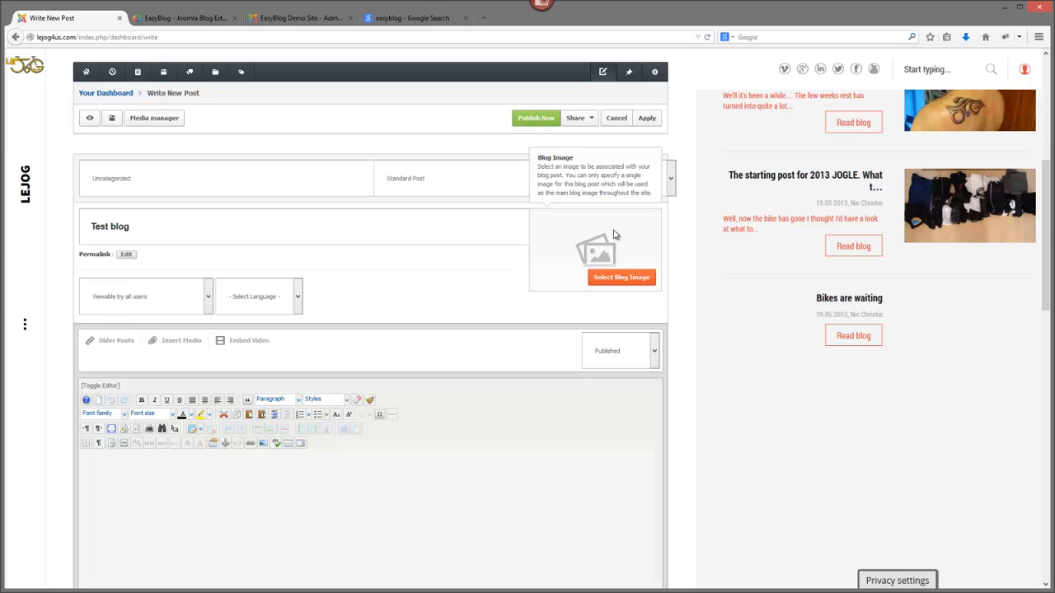
pyautogui.click(622, 279)
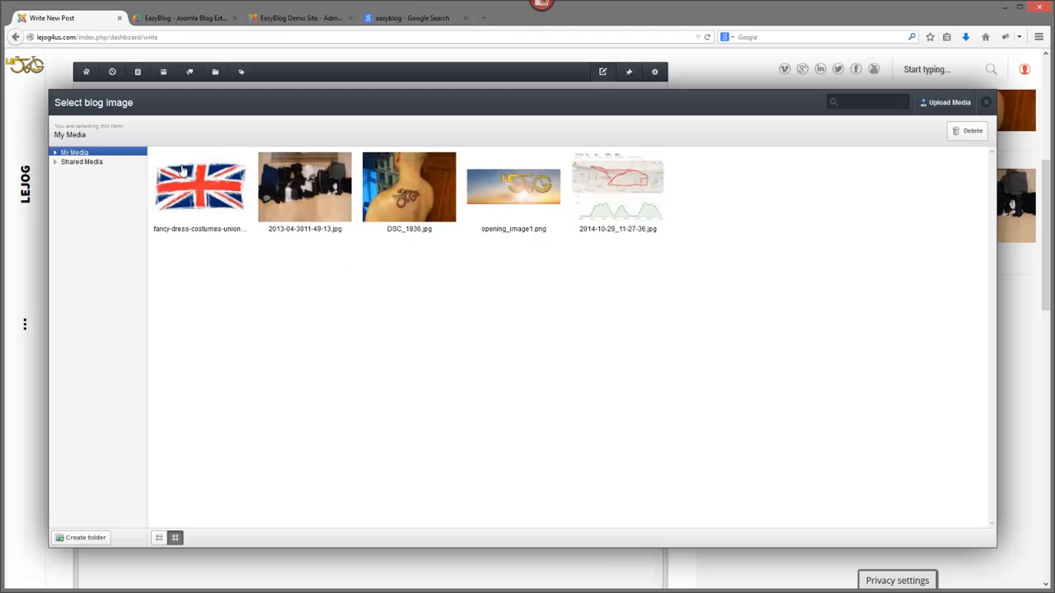
pyautogui.click(946, 103)
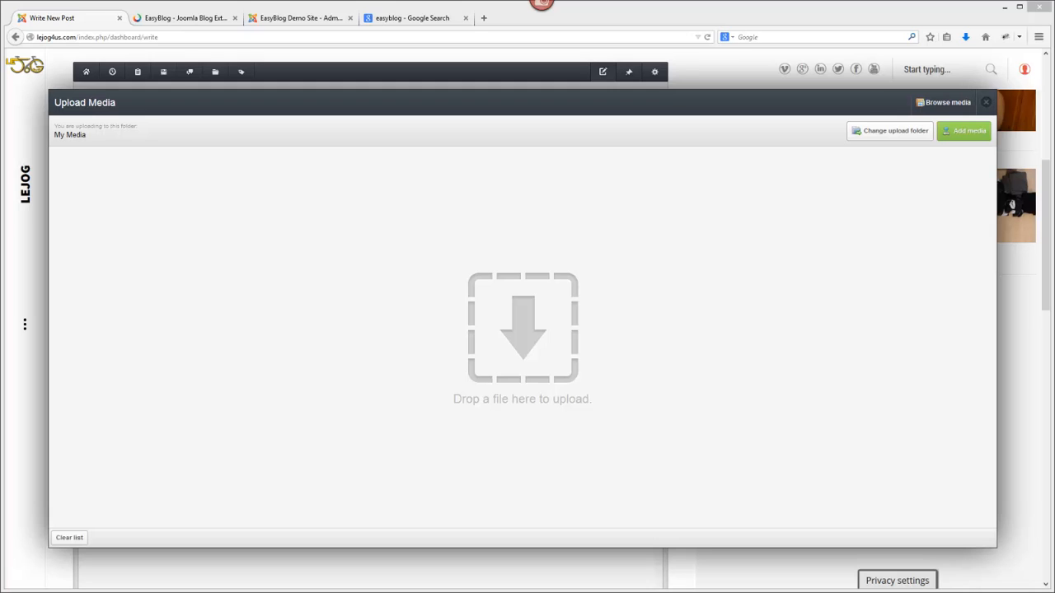
pyautogui.moveTo(137, 451); pyautogui.dragTo(521, 358)
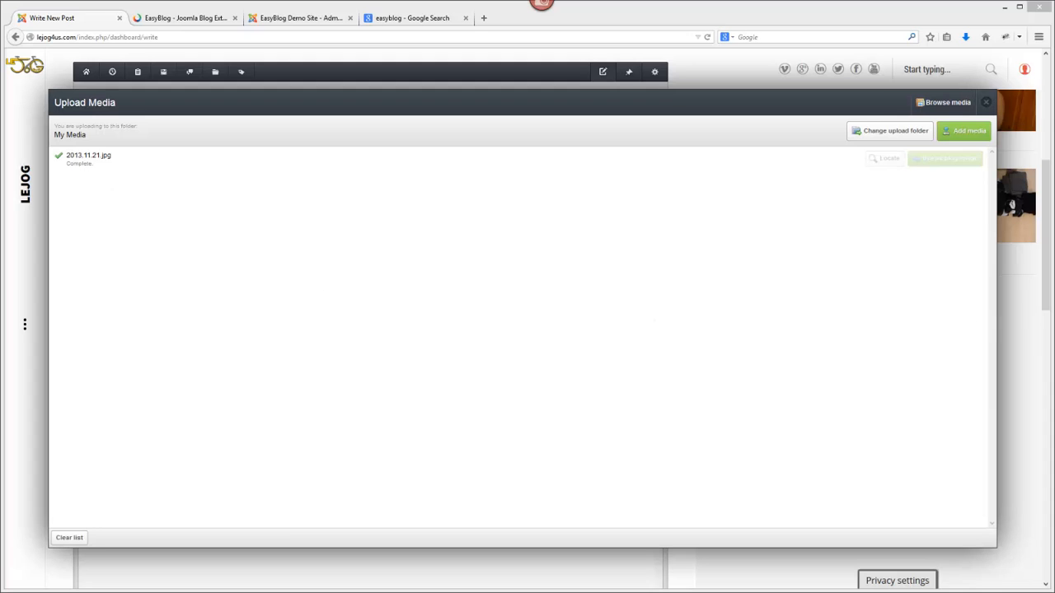
pyautogui.click(946, 108)
pyautogui.click(945, 108)
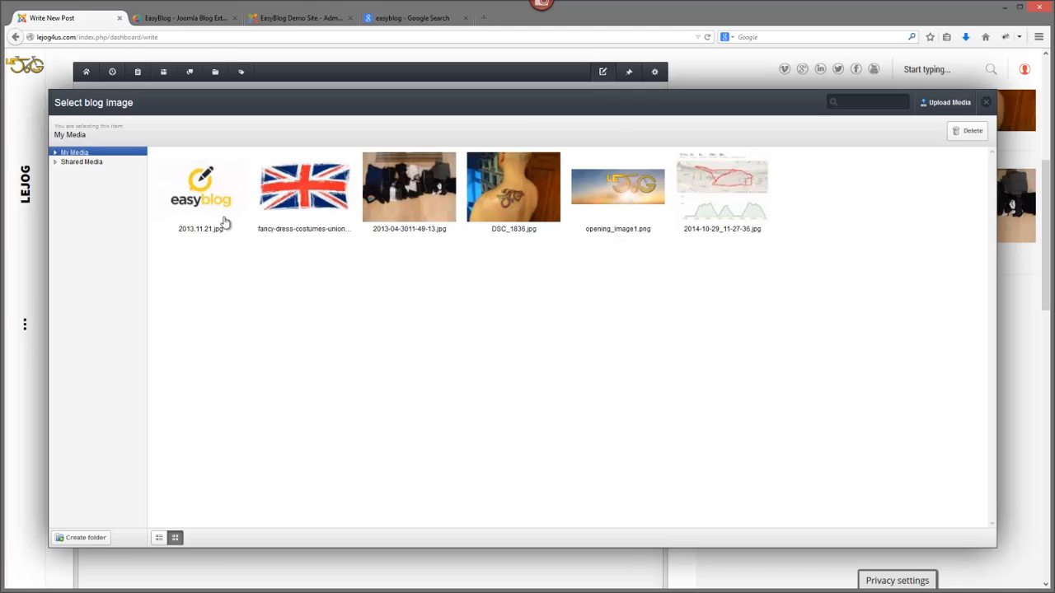
# Step: Use fancy-dress-costumes-union-jack-flag.jpg as the post's blog image
pyautogui.click(305, 205)
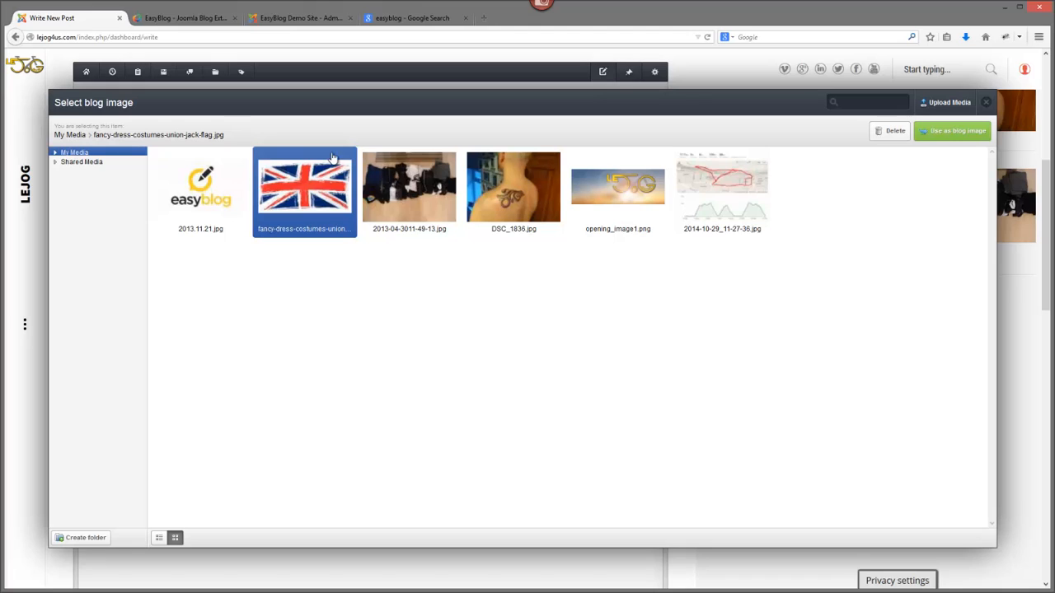
pyautogui.click(943, 143)
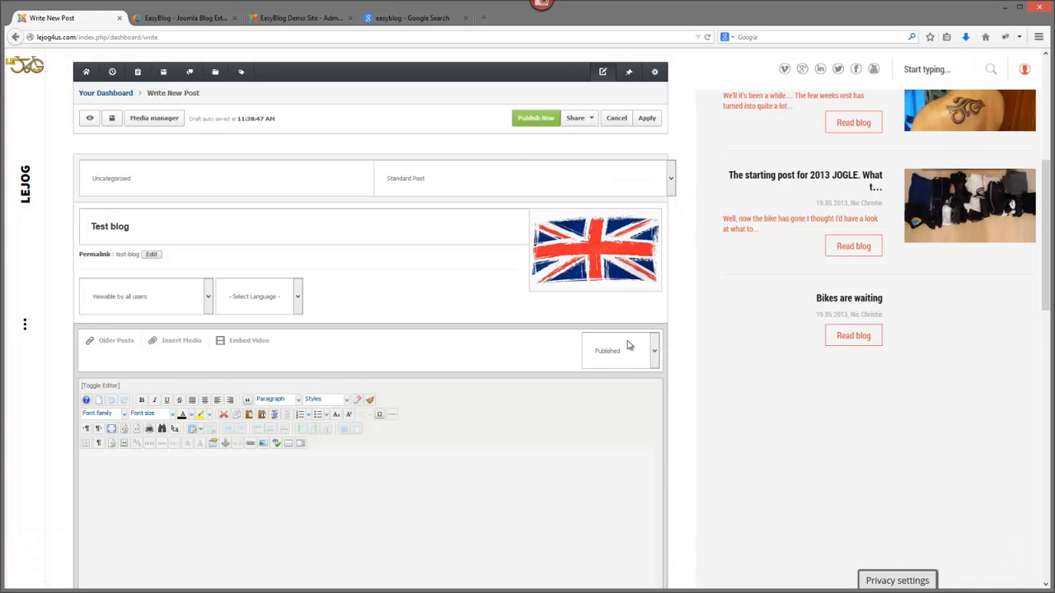
pyautogui.moveTo(606, 252)
# Step: Review the choices available for the post's visibility, language and publishing status
pyautogui.click(209, 296)
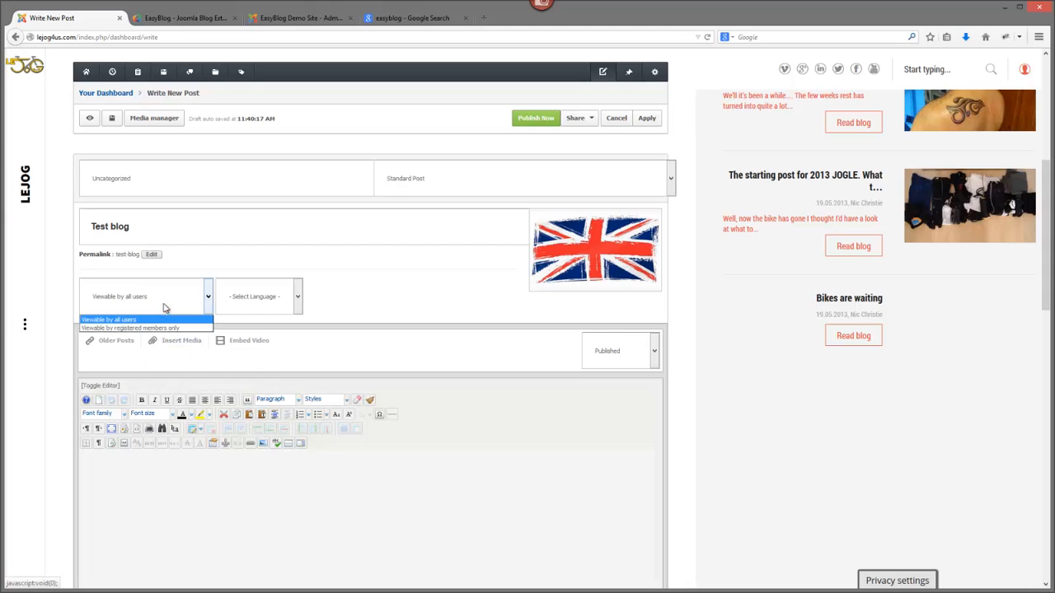
pyautogui.click(244, 326)
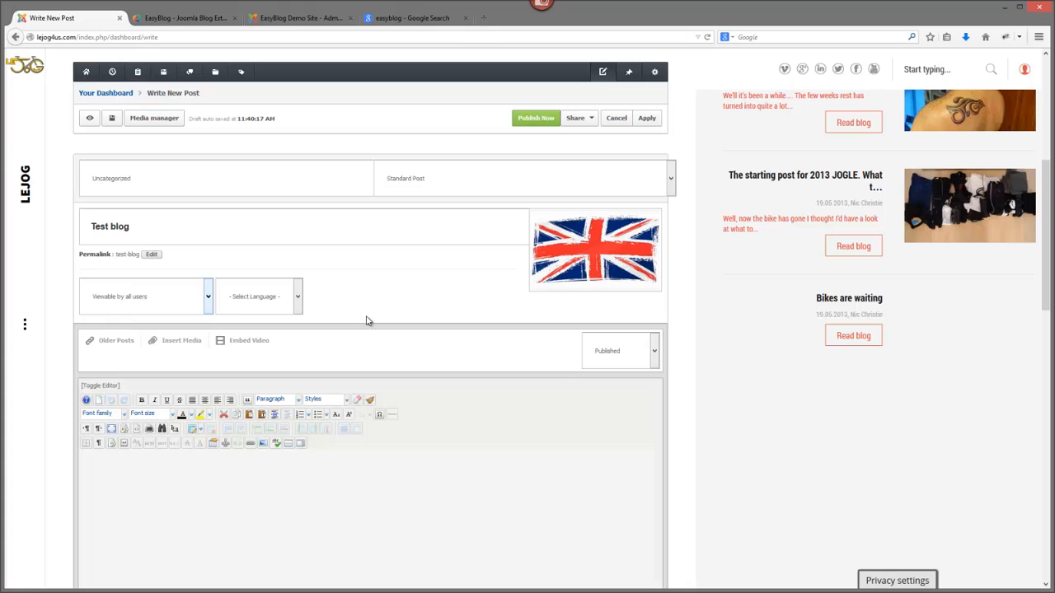
pyautogui.click(297, 300)
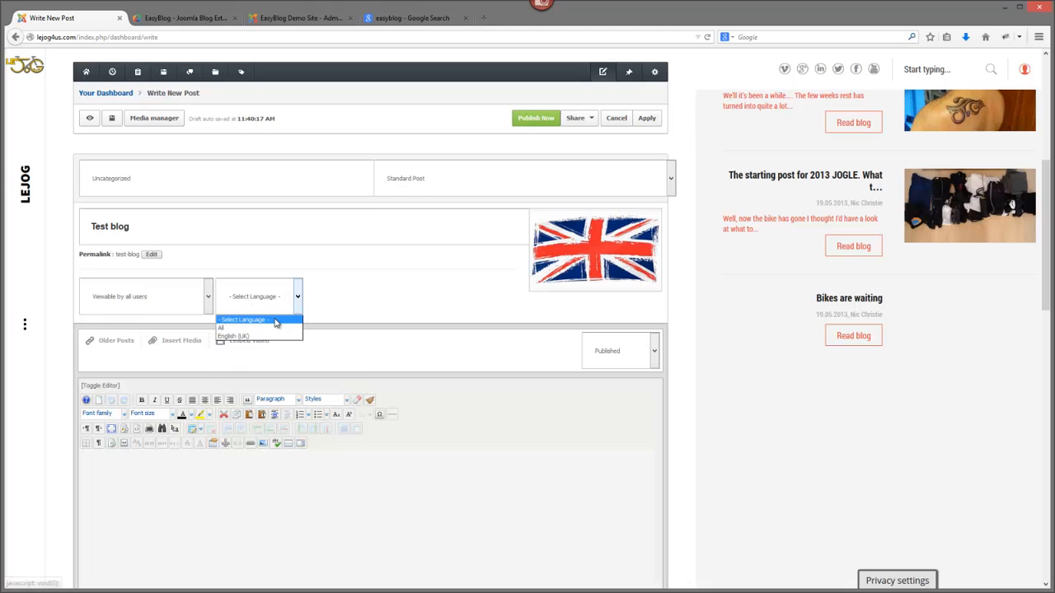
pyautogui.click(379, 276)
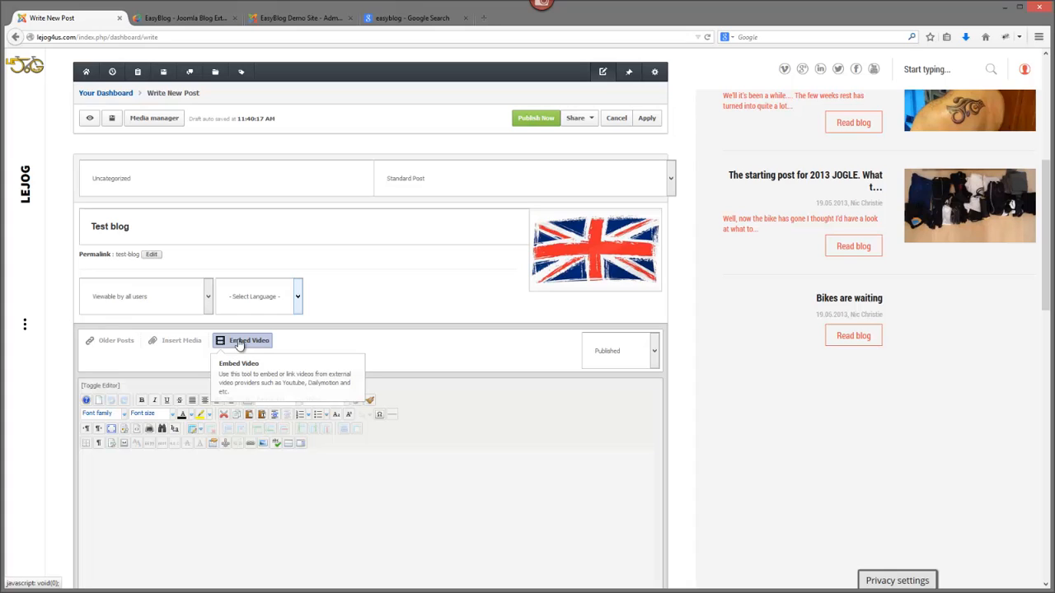
pyautogui.click(655, 351)
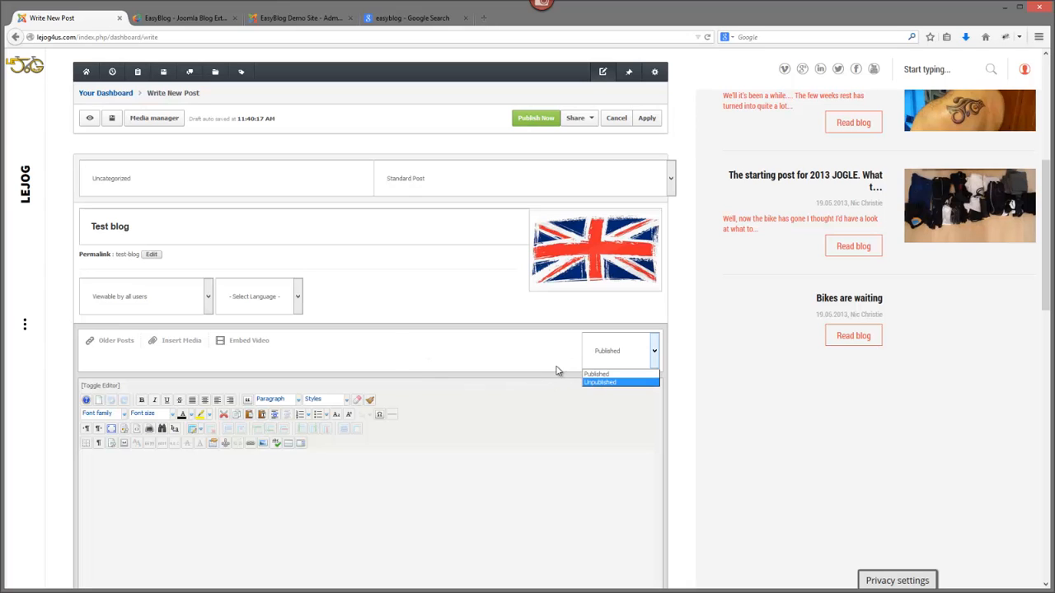
pyautogui.click(745, 371)
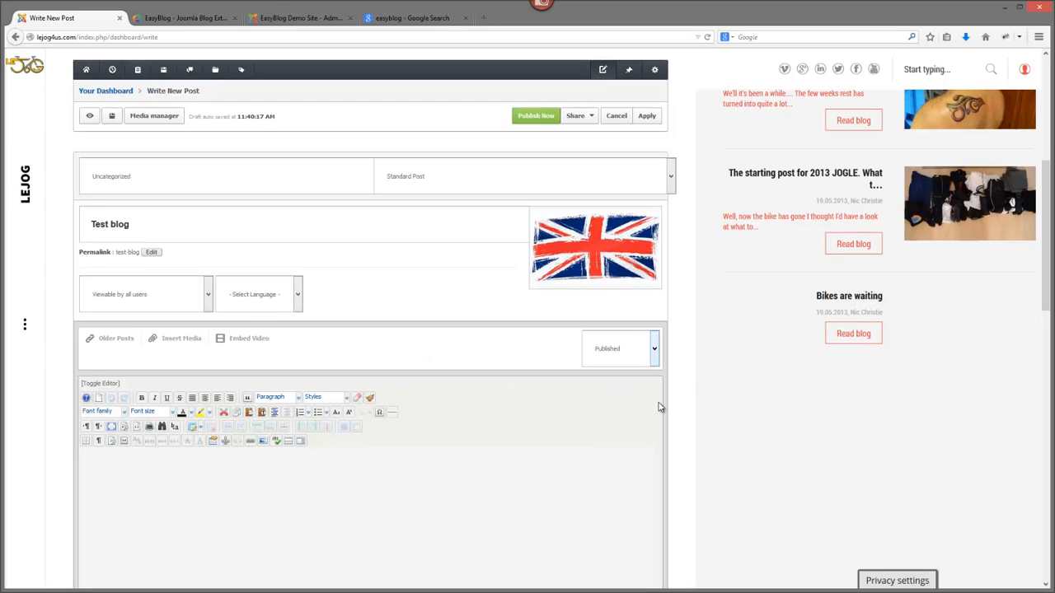
# Step: Enter "This is a test blog." as the post's body text
pyautogui.scroll(-5, 657, 401)
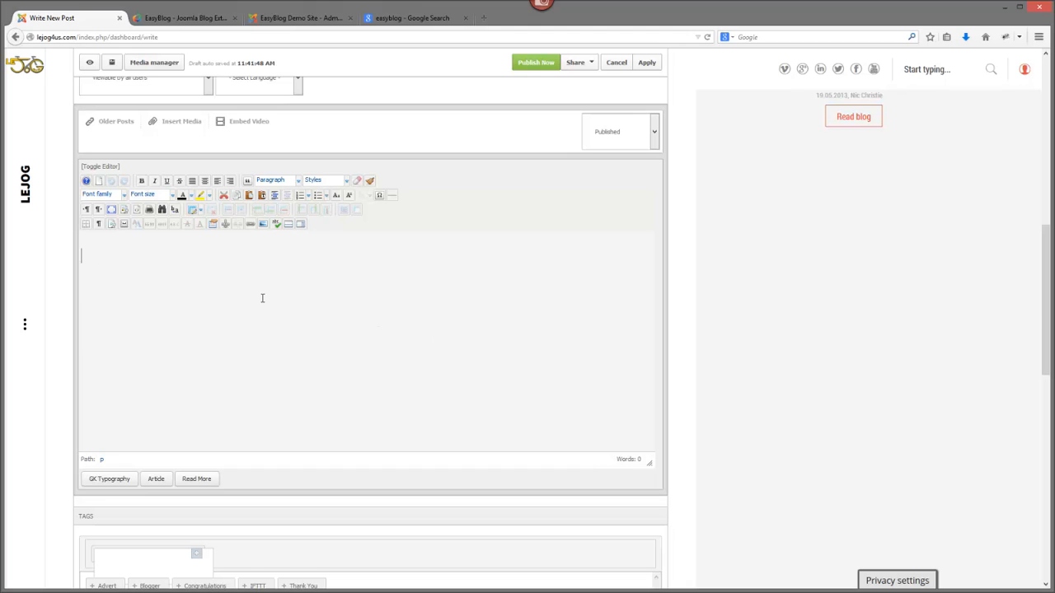
pyautogui.write('This is a test blog')
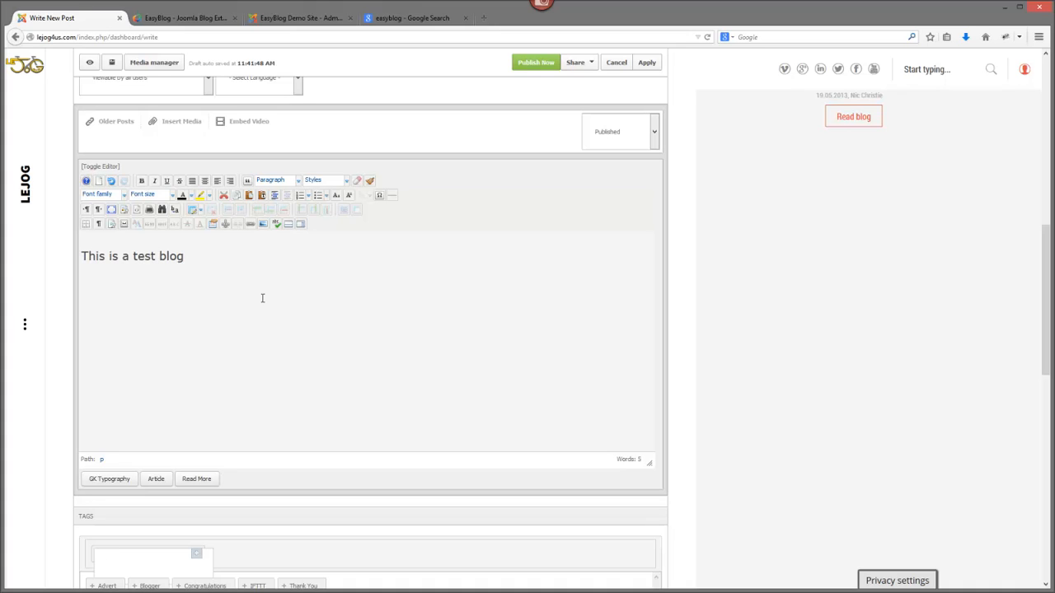
pyautogui.write('.')
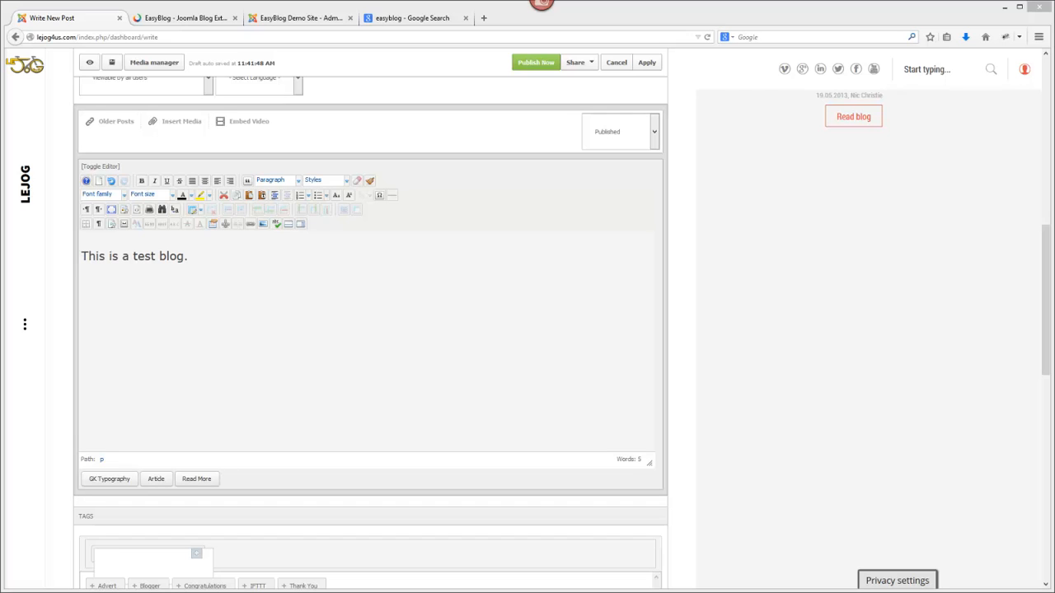
# Step: Add the local image Ask-The-Right-Questions-.jpg to the post body below the text and select it
pyautogui.moveTo(33, 412); pyautogui.dragTo(177, 371)
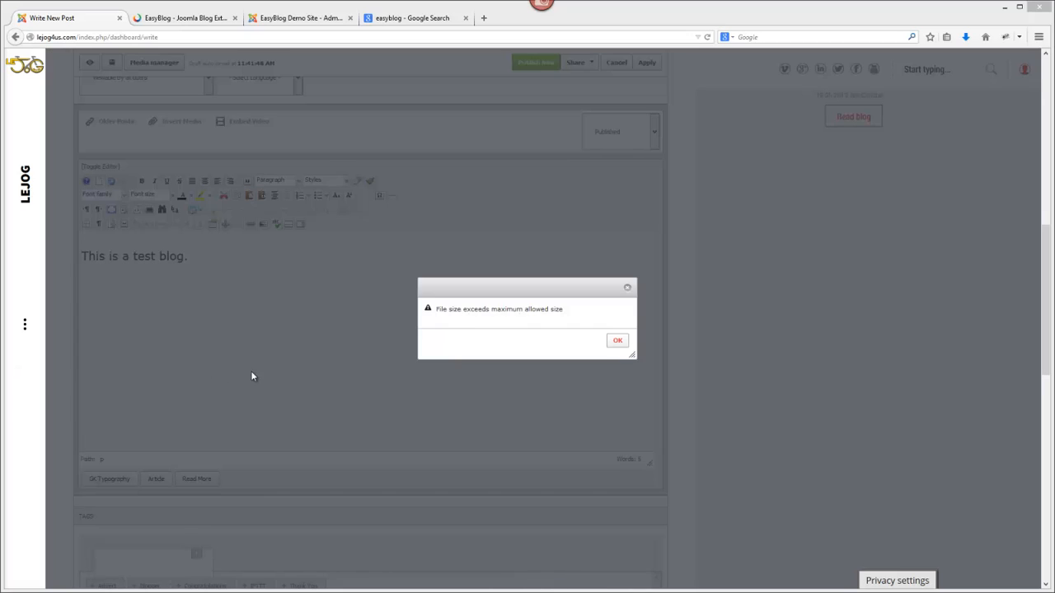
pyautogui.click(618, 342)
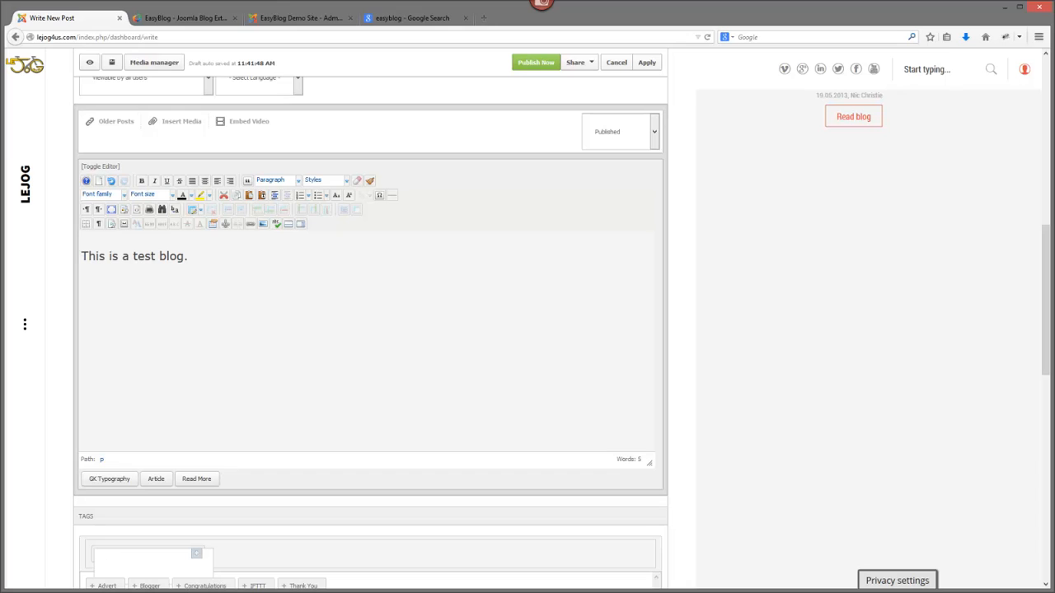
pyautogui.moveTo(33, 421); pyautogui.dragTo(189, 392)
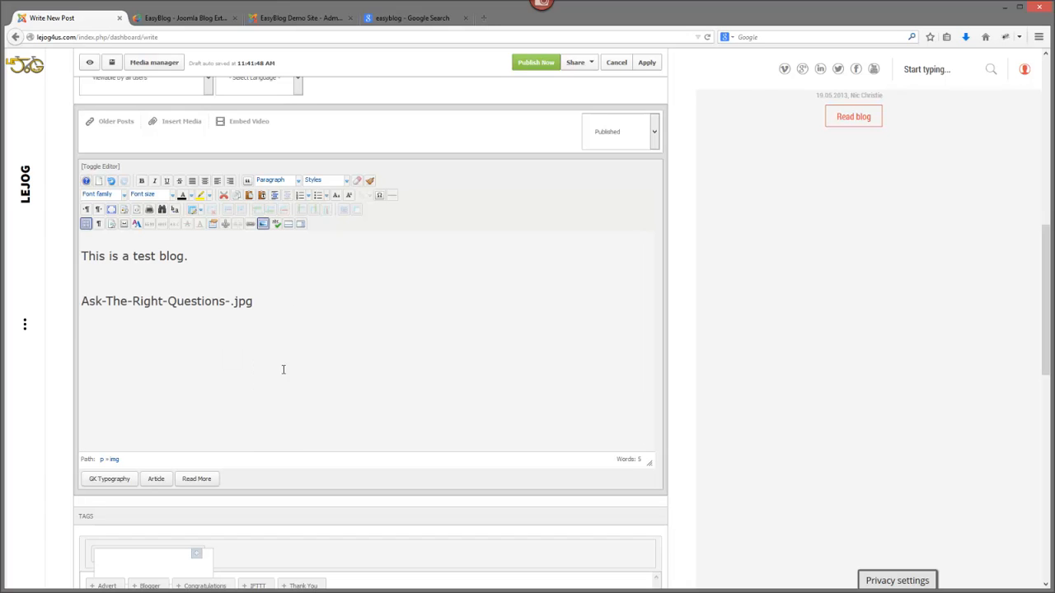
pyautogui.click(259, 307)
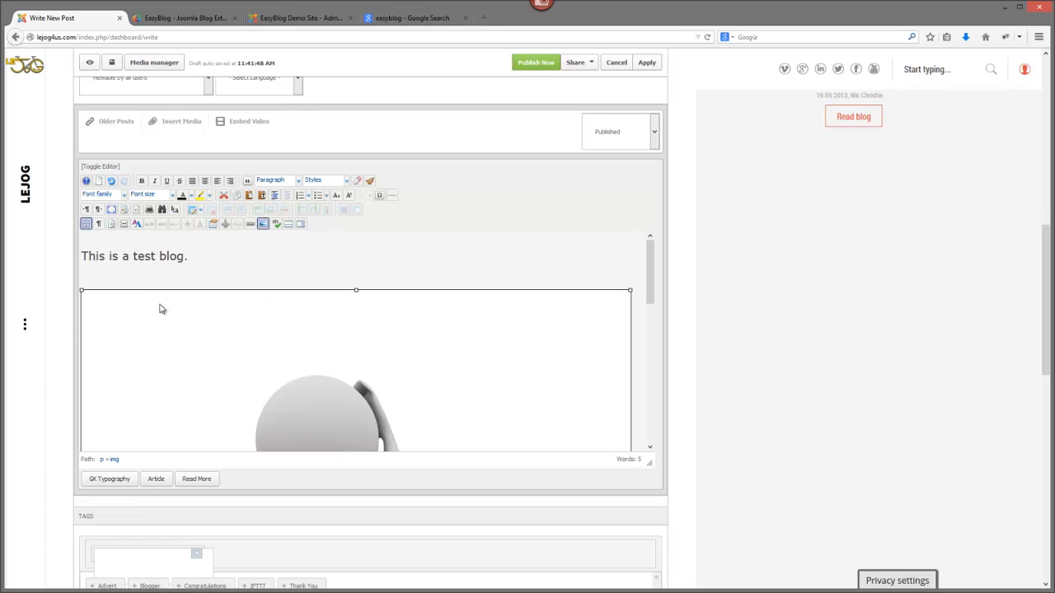
# Step: Make the editor area taller, keep it within the form's width, and scale the inserted image down to a thumbnail
pyautogui.scroll(-1, 609, 285)
pyautogui.scroll(-5, 607, 297)
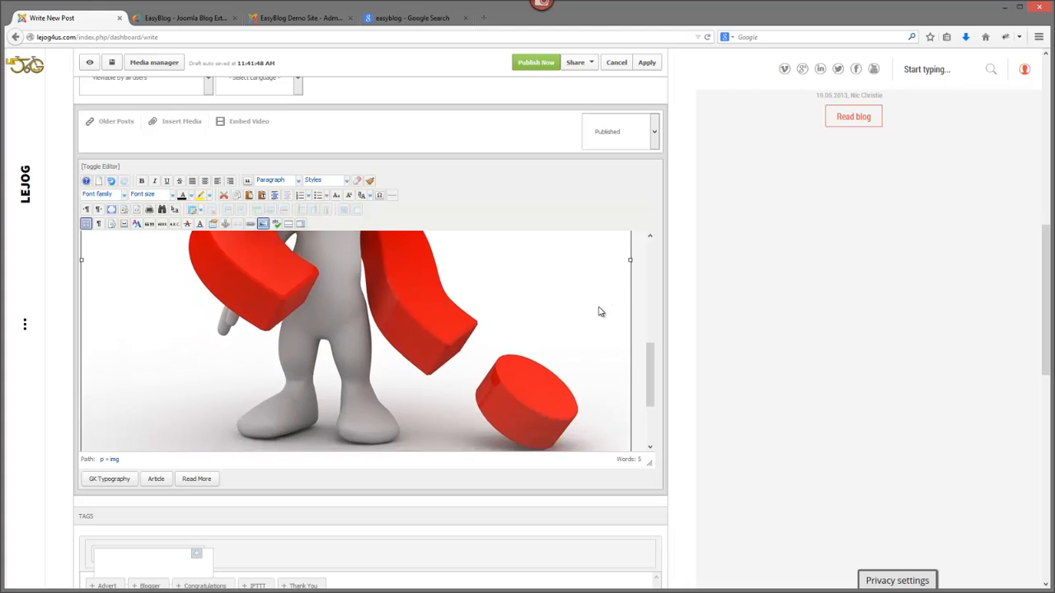
pyautogui.moveTo(649, 460); pyautogui.dragTo(706, 580)
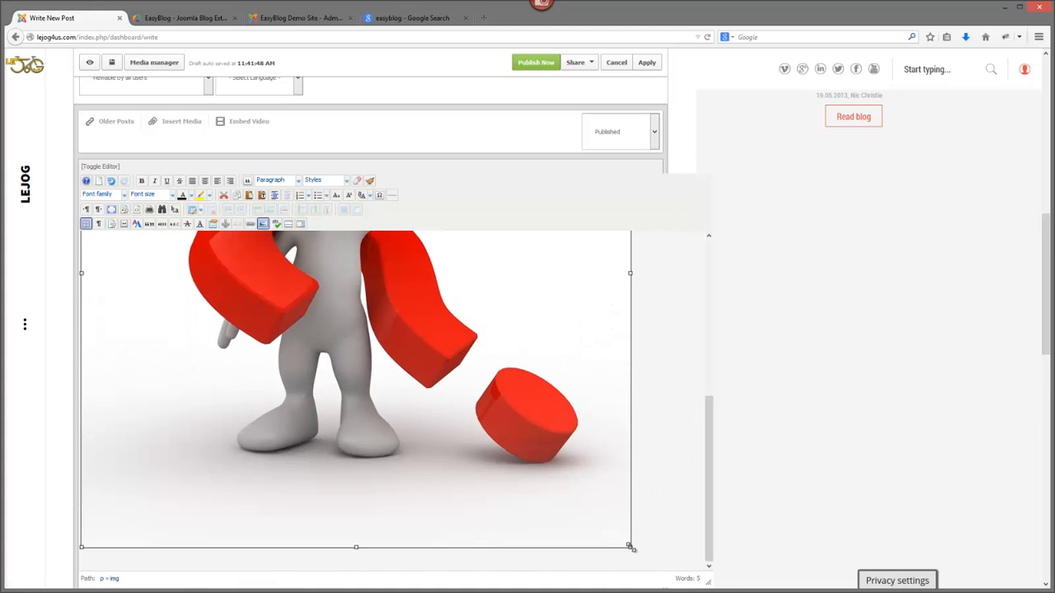
pyautogui.moveTo(630, 547); pyautogui.dragTo(220, 251)
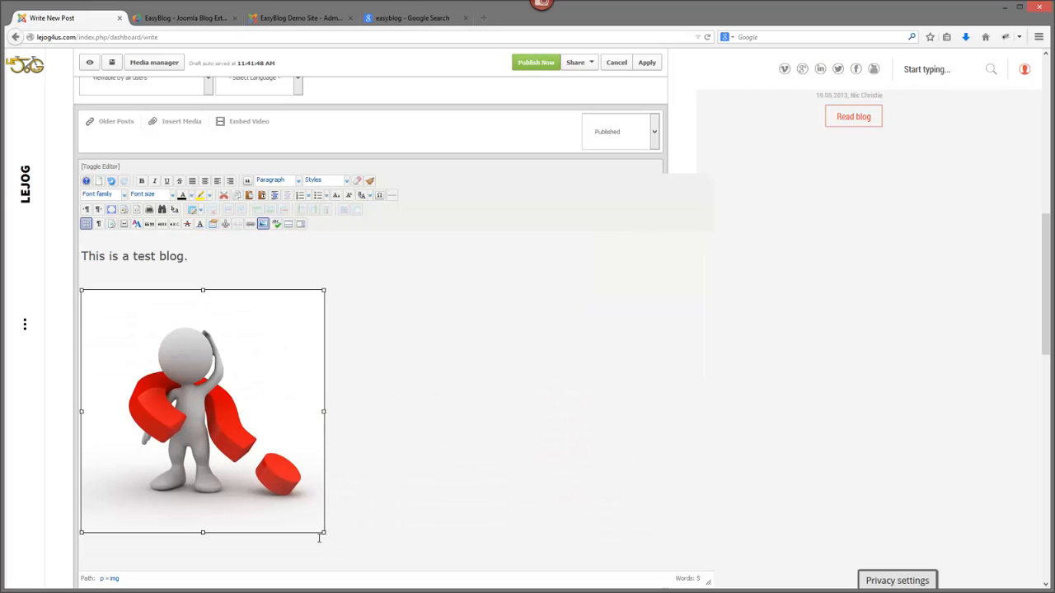
pyautogui.moveTo(322, 534); pyautogui.dragTo(242, 450)
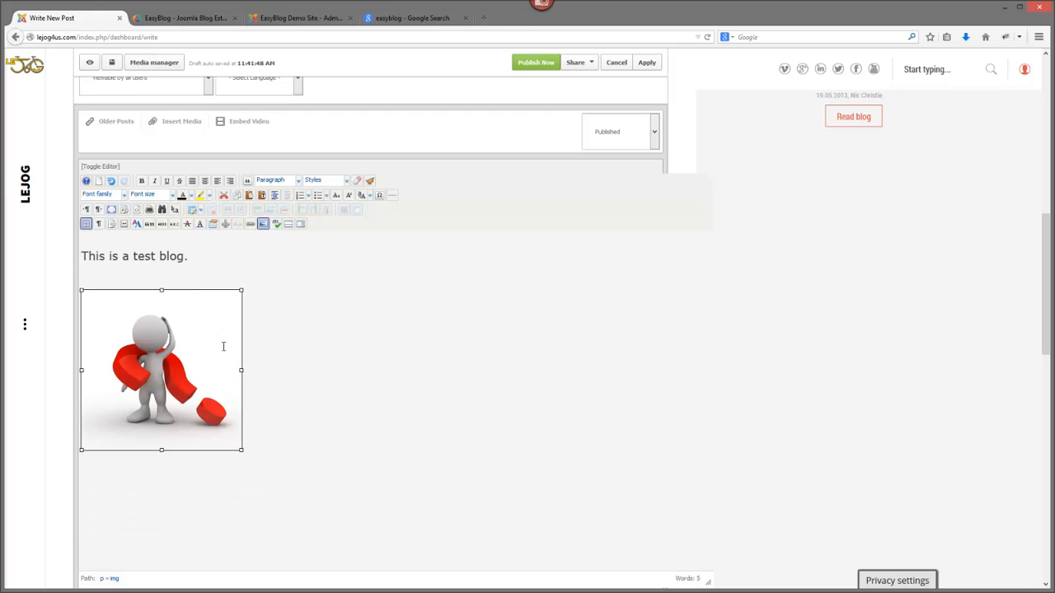
pyautogui.scroll(-1, 290, 405)
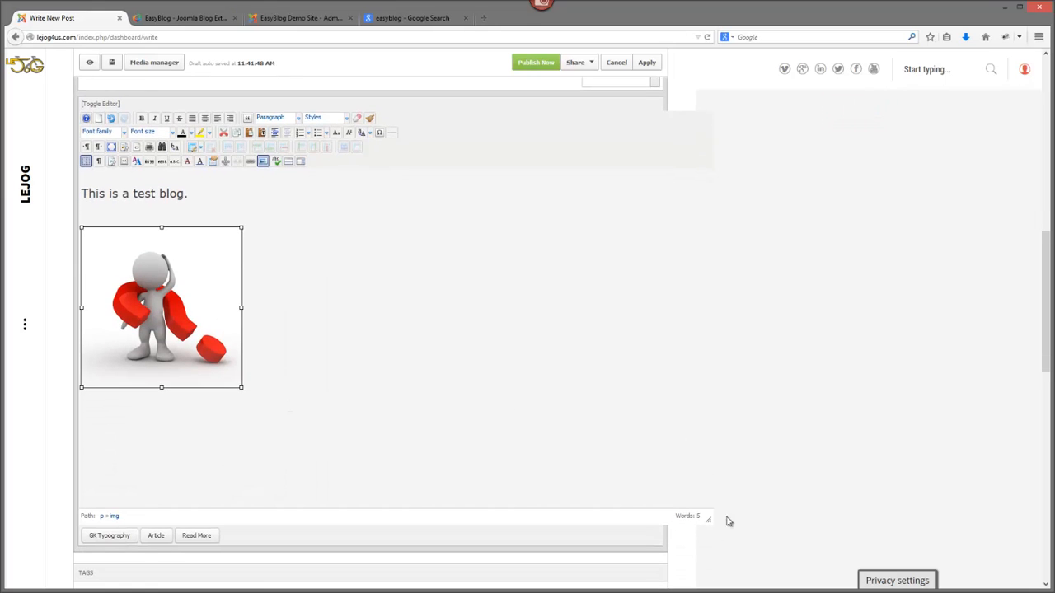
pyautogui.moveTo(709, 524); pyautogui.dragTo(654, 509)
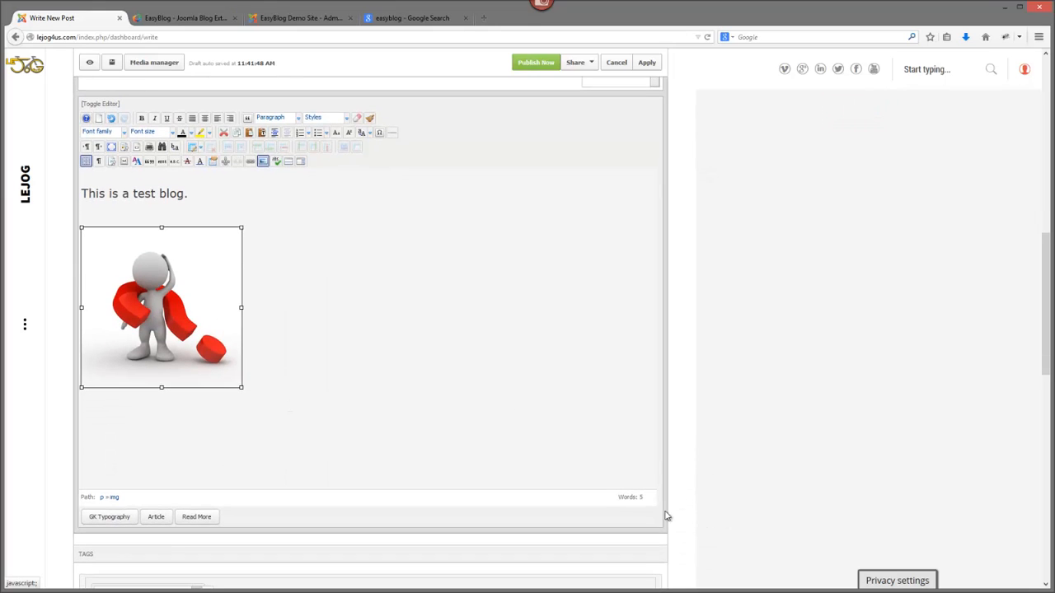
# Step: Delete the question-mark figure image from the post body
pyautogui.click(279, 205)
pyautogui.click(151, 356)
pyautogui.press('Delete')
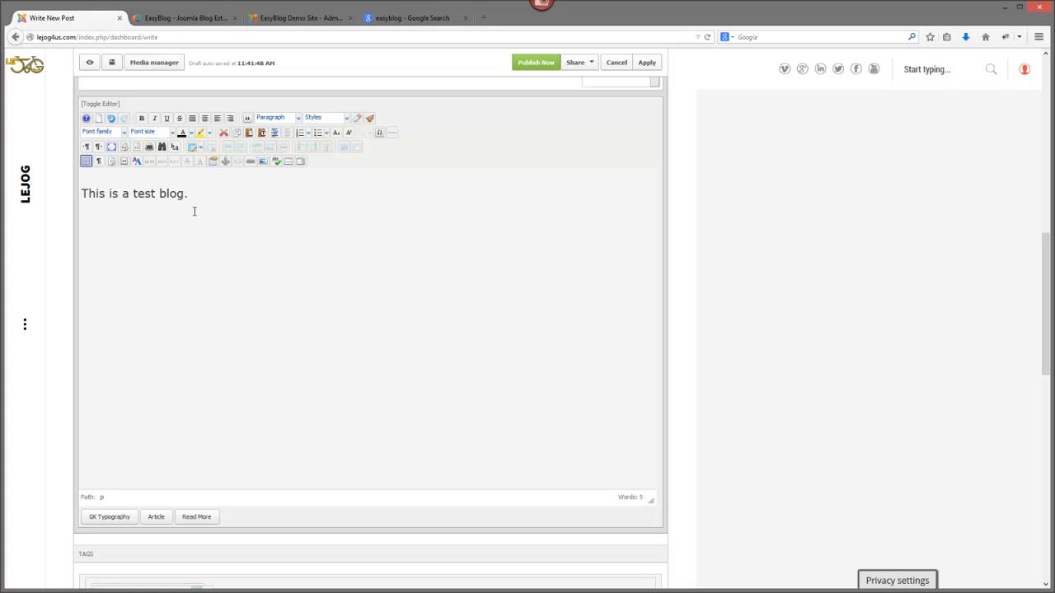
# Step: Insert LEJOG_logo3_small.png from the Image Manager's root folder on a new line below the text
pyautogui.scroll(-2, 286, 389)
pyautogui.scroll(2, 284, 389)
pyautogui.press('Return')
pyautogui.click(262, 162)
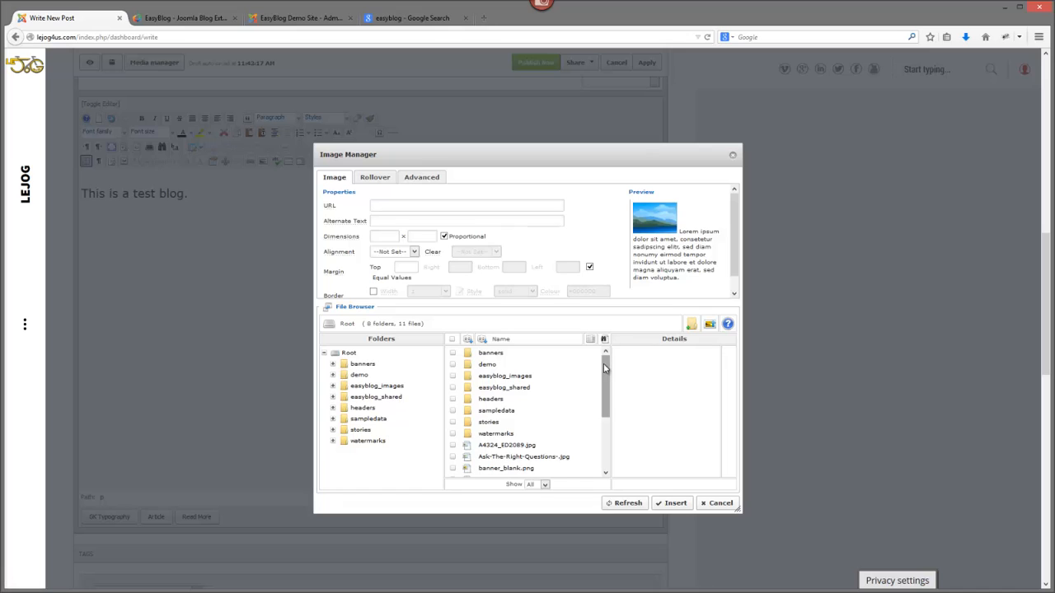
pyautogui.moveTo(546, 160); pyautogui.dragTo(540, 144)
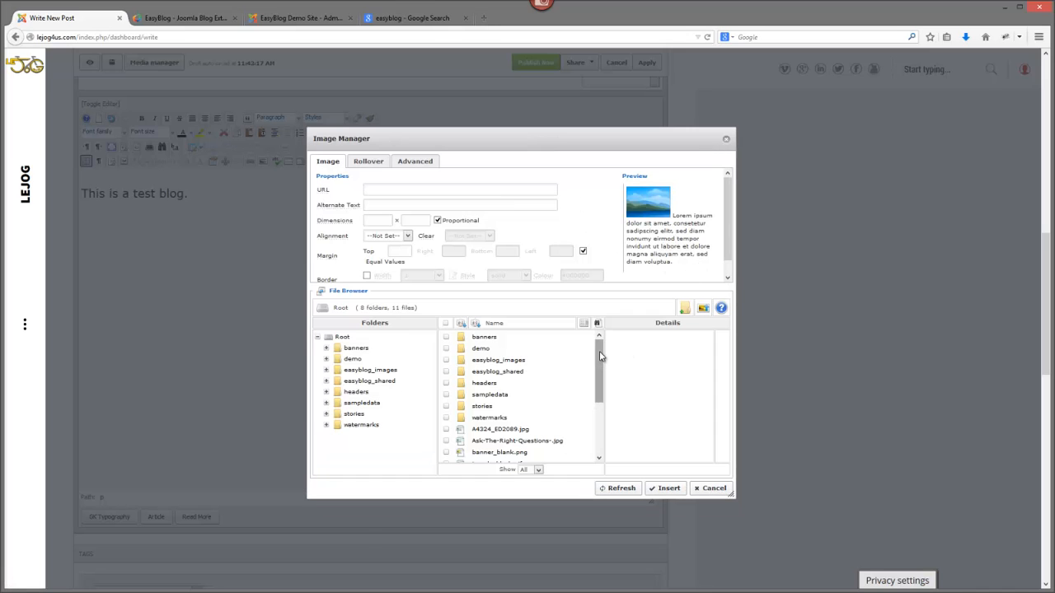
pyautogui.moveTo(600, 356); pyautogui.dragTo(600, 424)
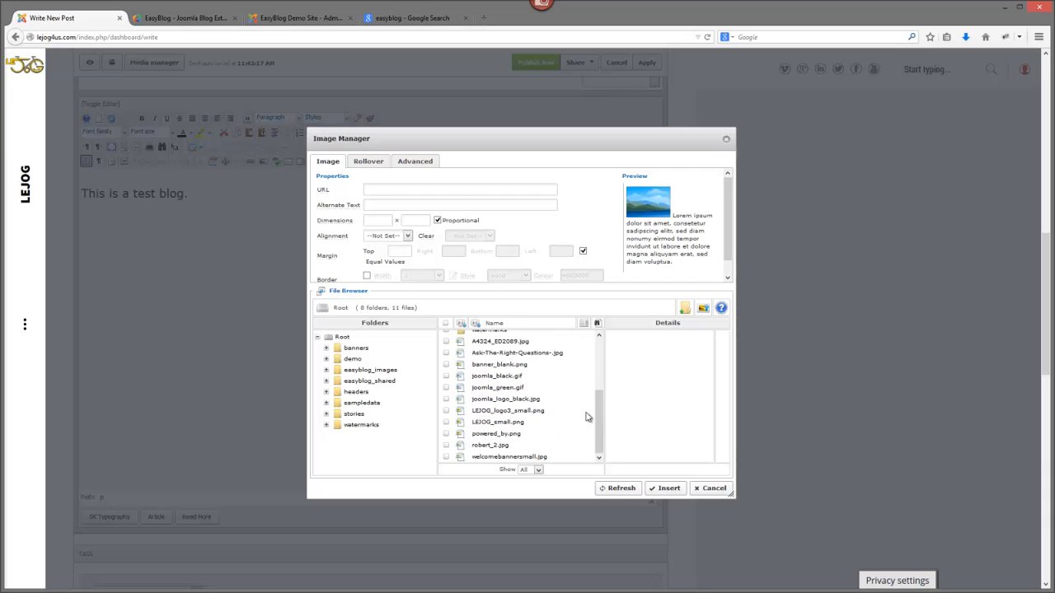
pyautogui.click(486, 413)
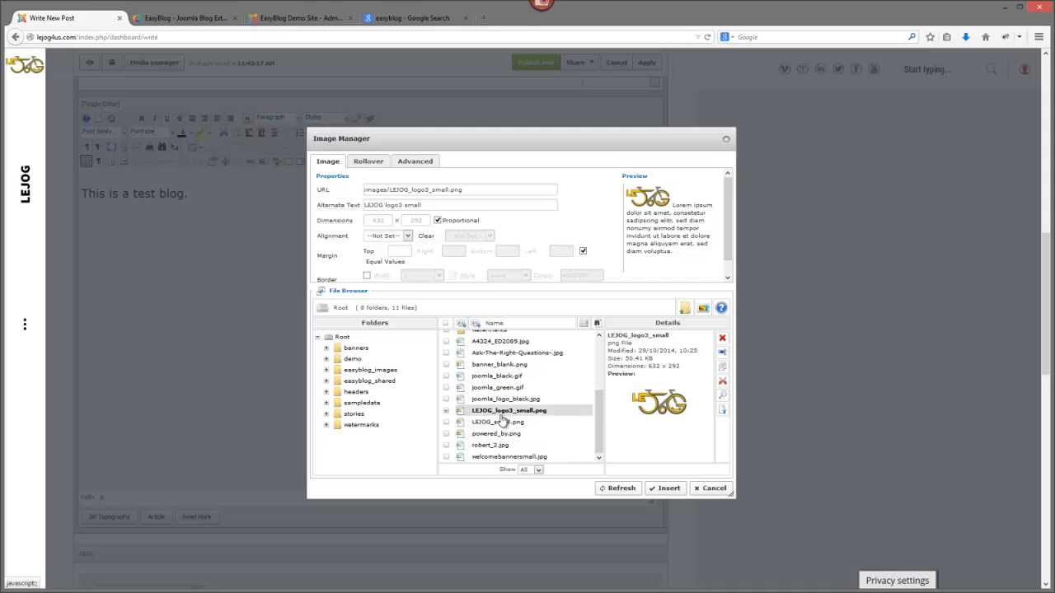
pyautogui.click(498, 423)
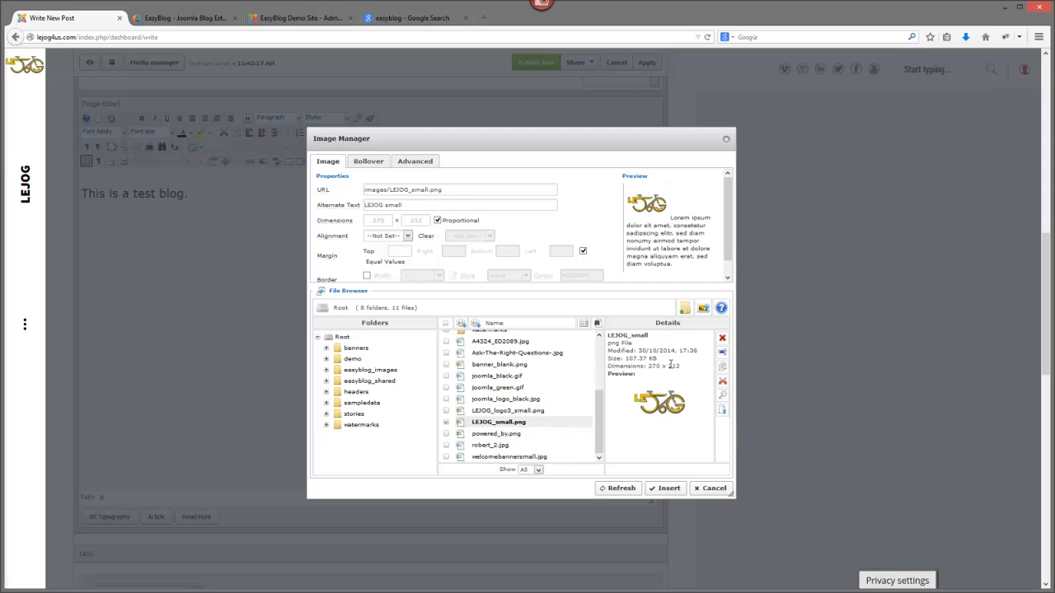
pyautogui.click(504, 410)
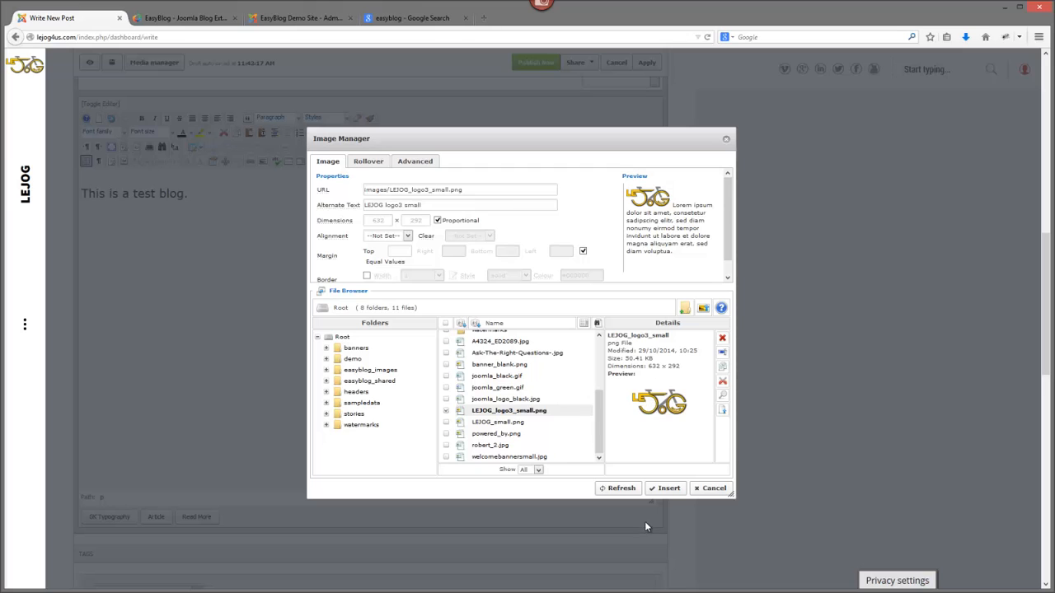
pyautogui.click(669, 489)
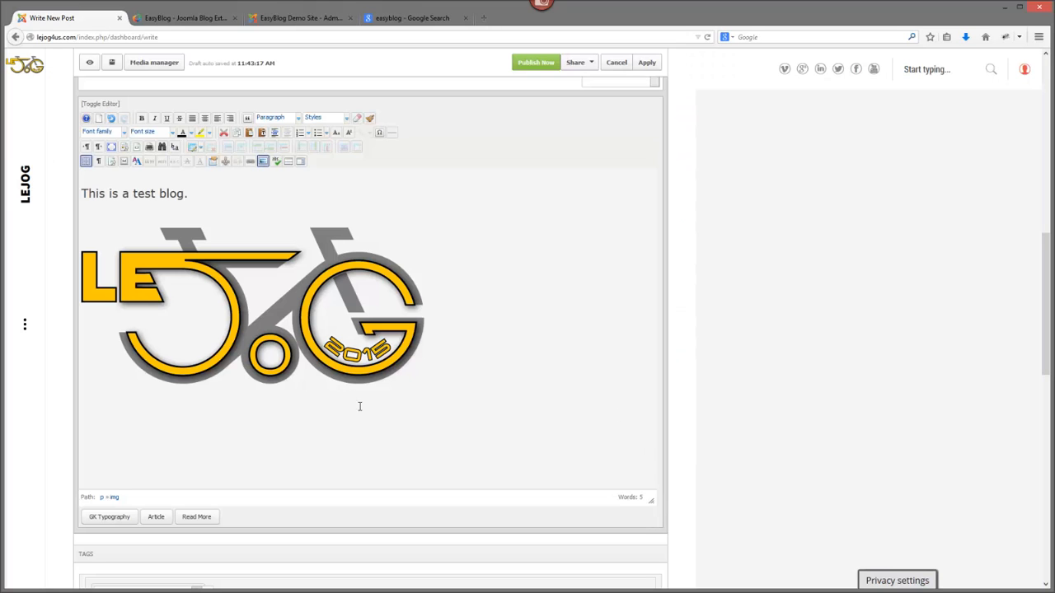
# Step: Scale the inserted LEJOG logo down to about three quarters of its size and center it in the post
pyautogui.click(277, 302)
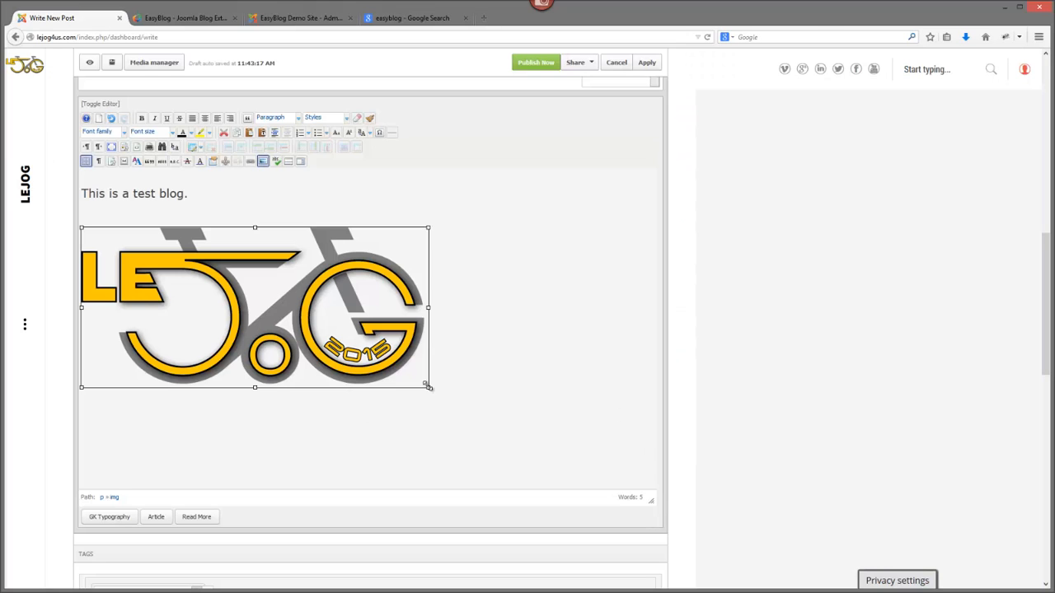
pyautogui.moveTo(428, 387); pyautogui.dragTo(340, 347)
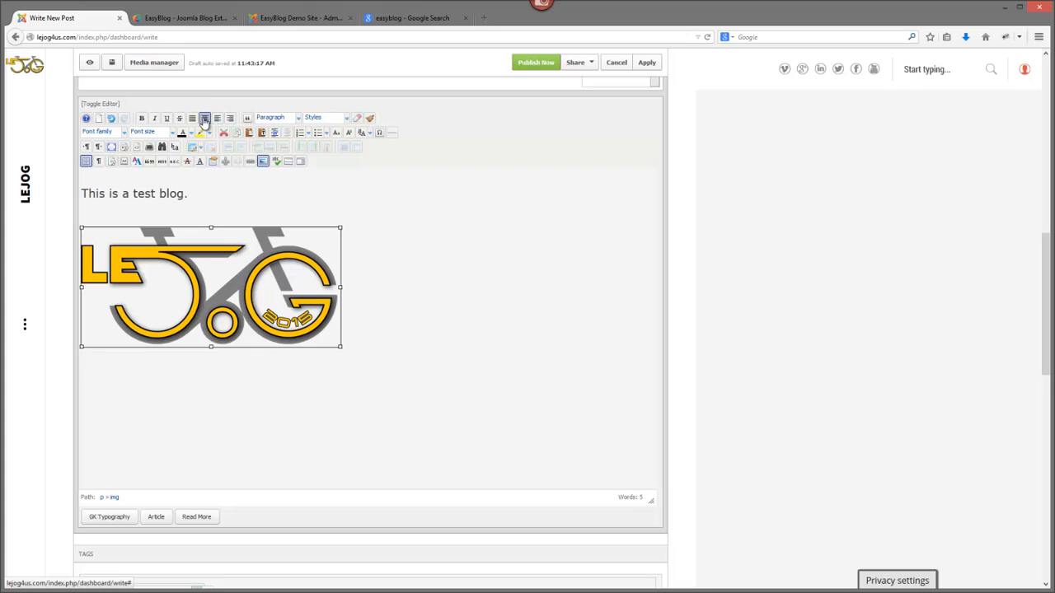
pyautogui.click(204, 120)
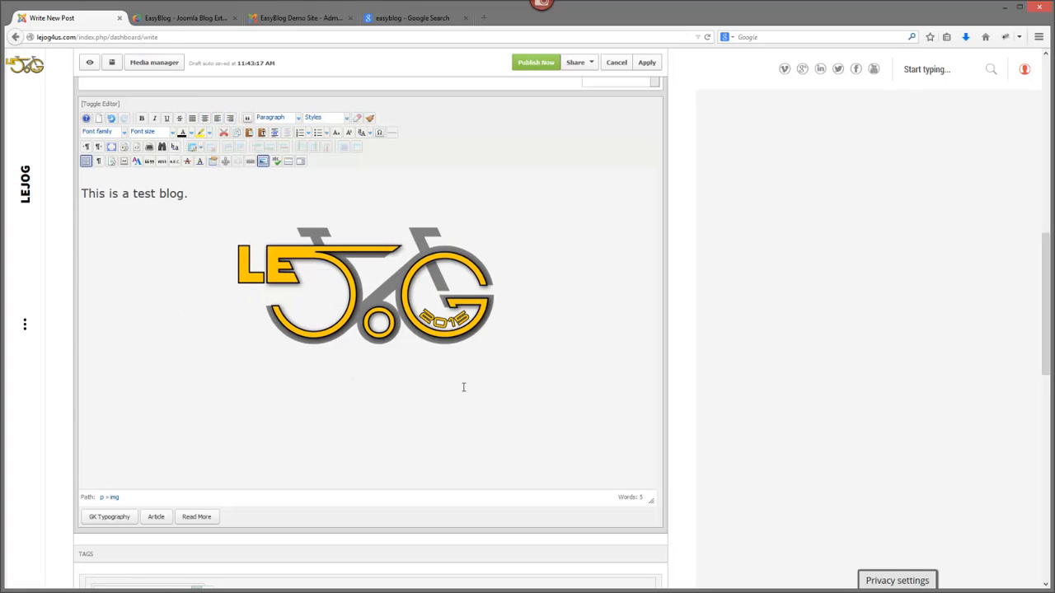
# Step: Place the cursor after the logo and review the editor's bulleted and numbered list types
pyautogui.click(511, 327)
pyautogui.click(323, 133)
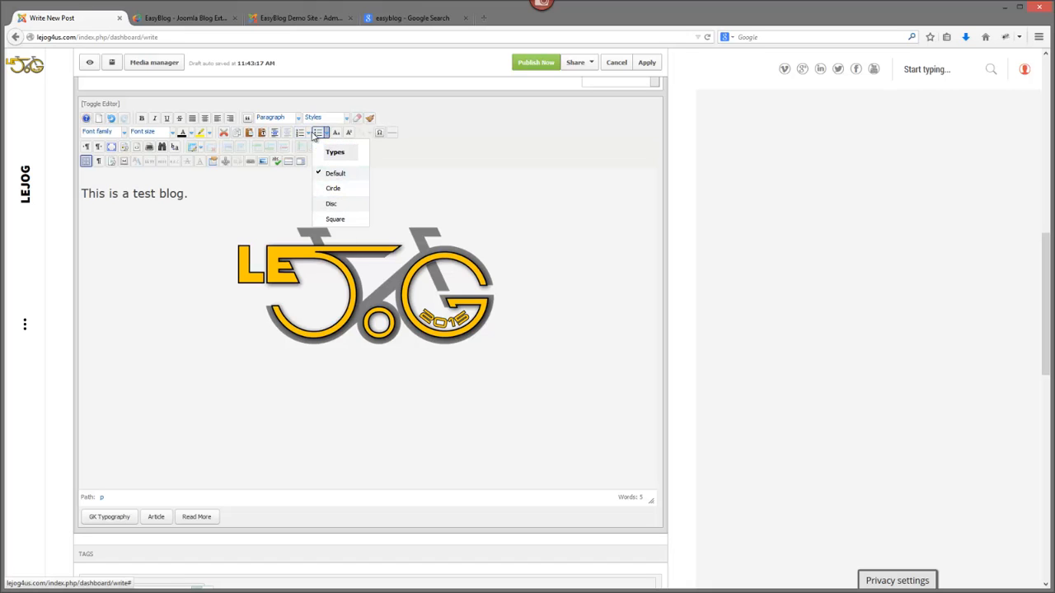
pyautogui.click(307, 133)
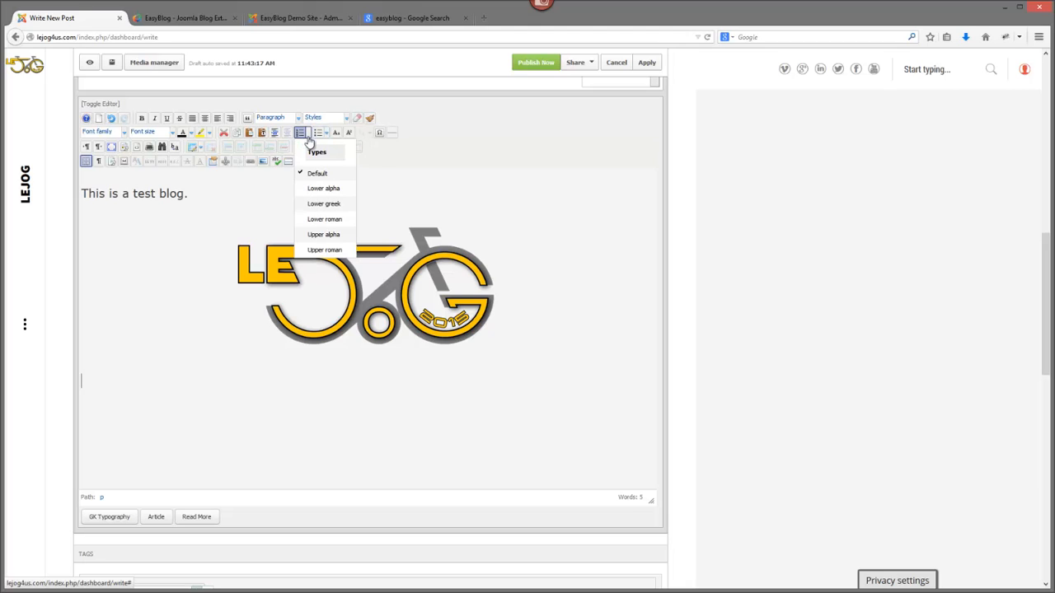
pyautogui.click(433, 131)
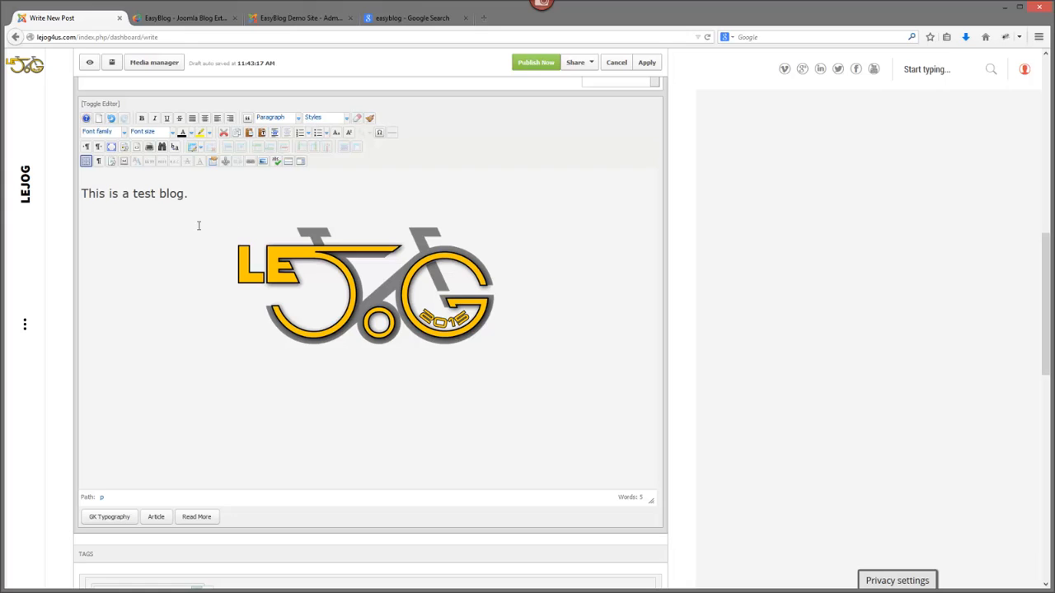
# Step: Change the text color of the sentence "This is a test blog." to red
pyautogui.moveTo(190, 195); pyautogui.dragTo(82, 194)
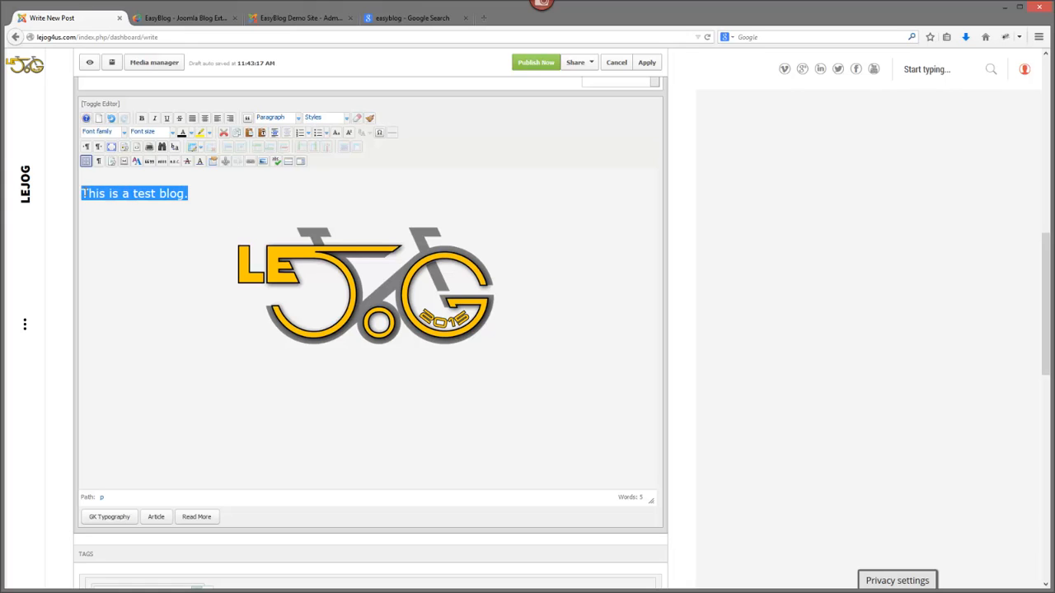
pyautogui.click(190, 133)
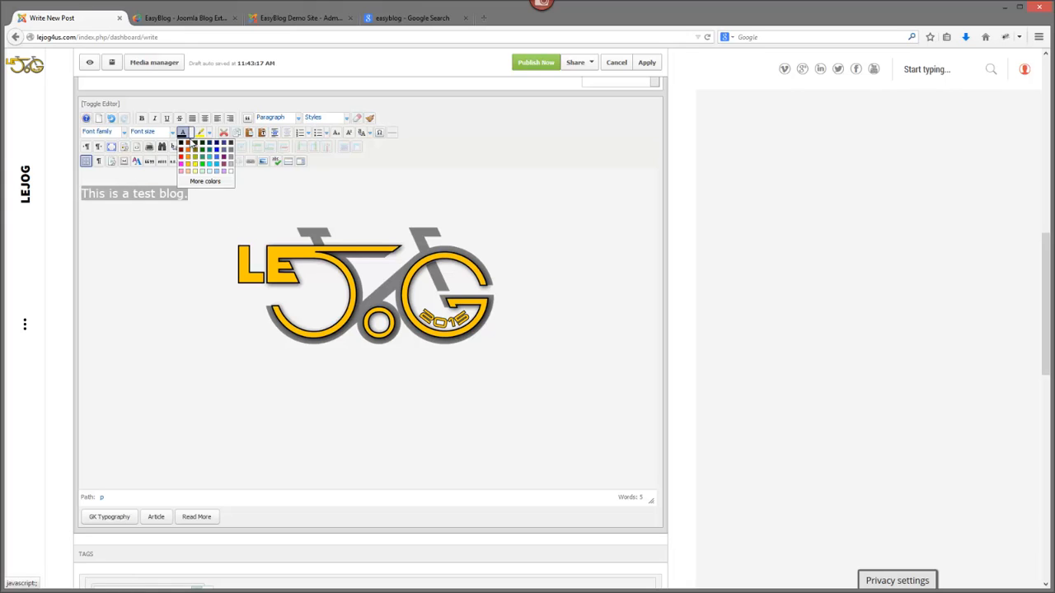
pyautogui.click(182, 157)
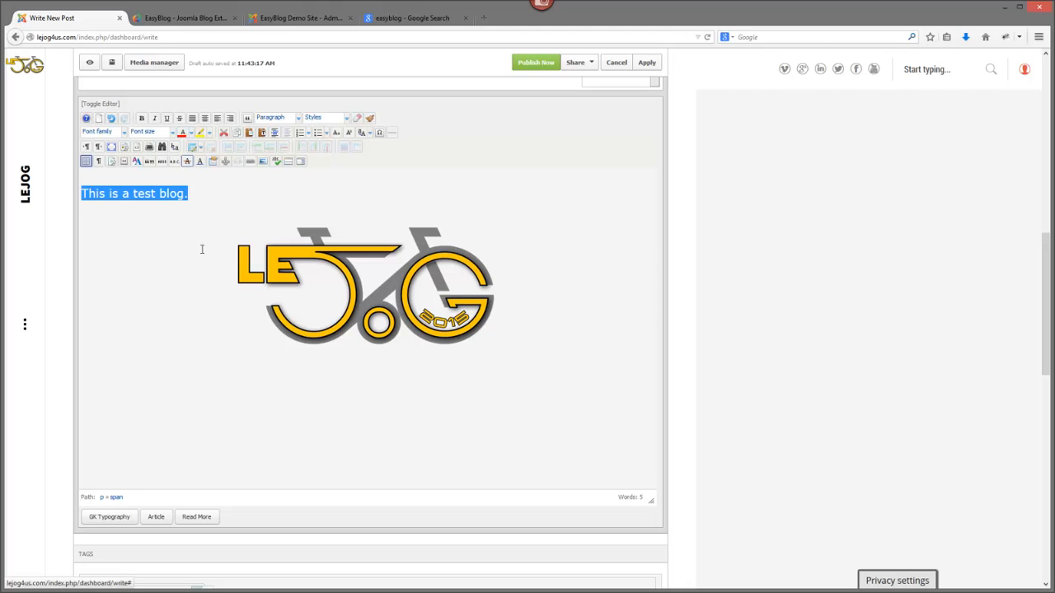
pyautogui.click(211, 223)
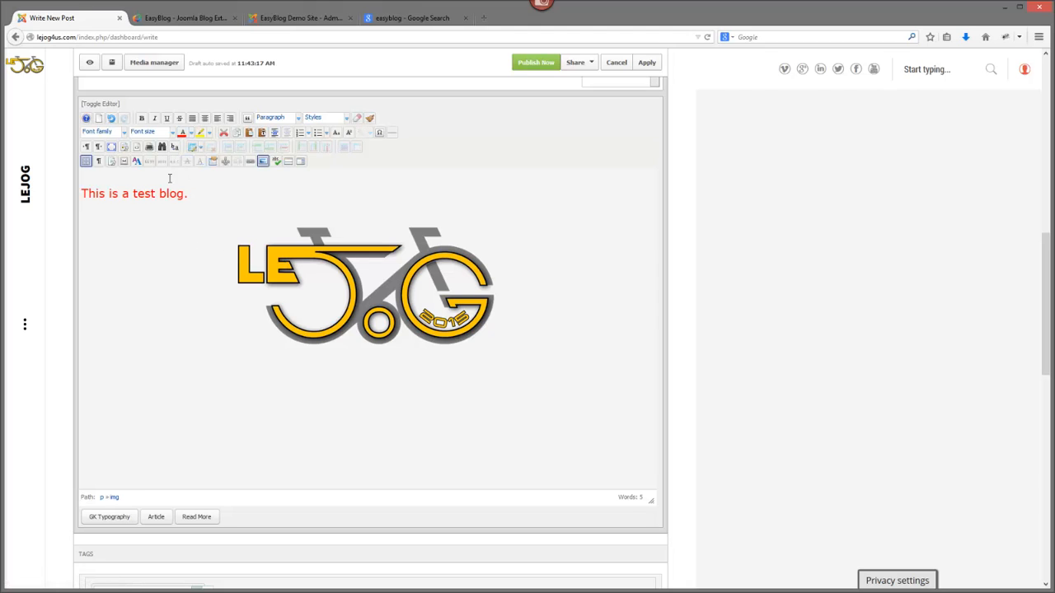
# Step: Set the font size of the red sentence to 10pt and place the cursor below the logo
pyautogui.moveTo(186, 194); pyautogui.dragTo(81, 194)
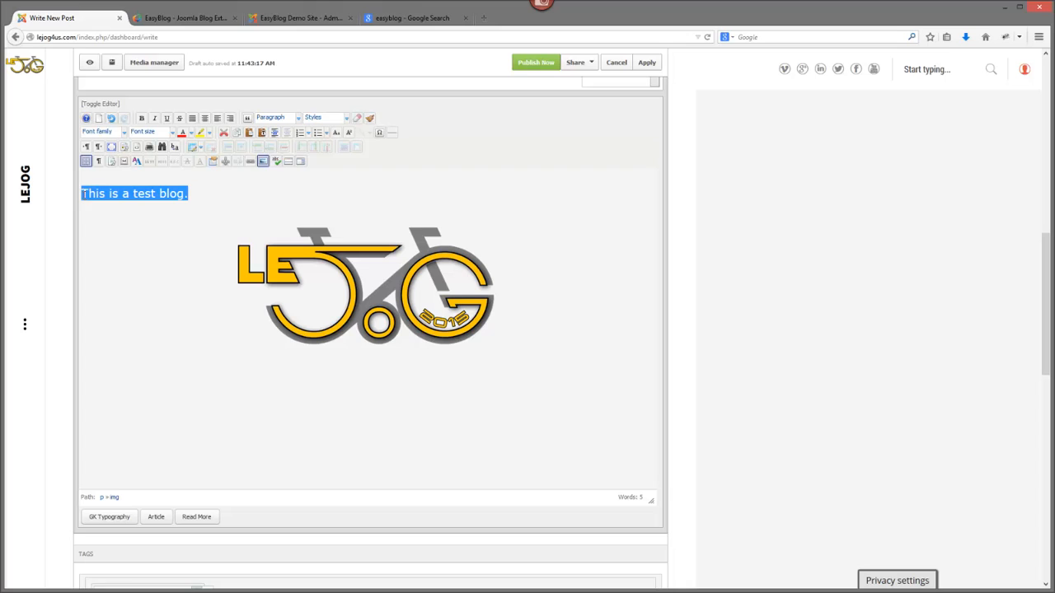
pyautogui.click(171, 133)
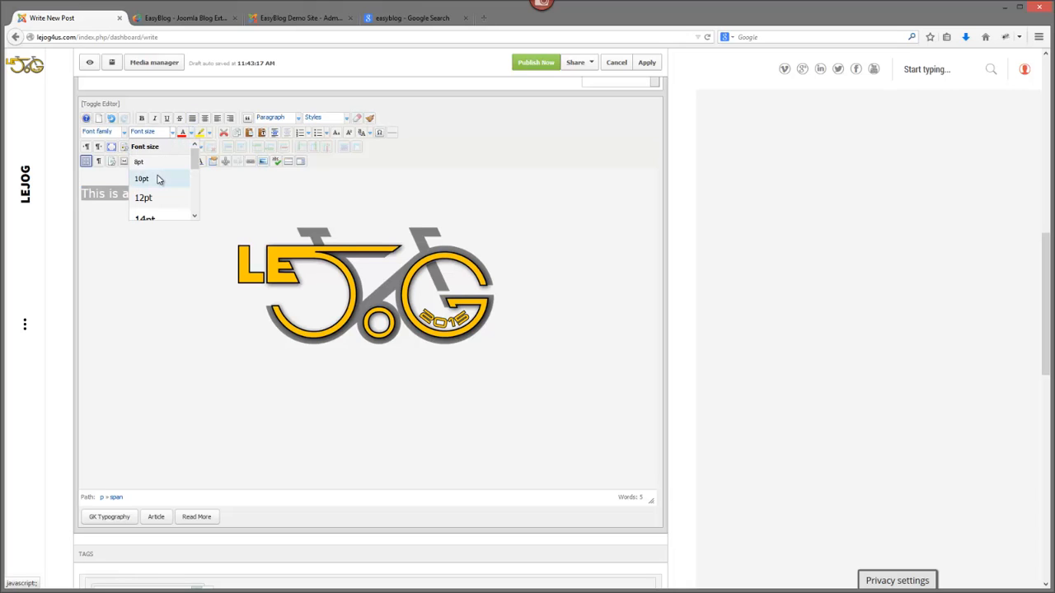
pyautogui.click(157, 175)
pyautogui.click(164, 199)
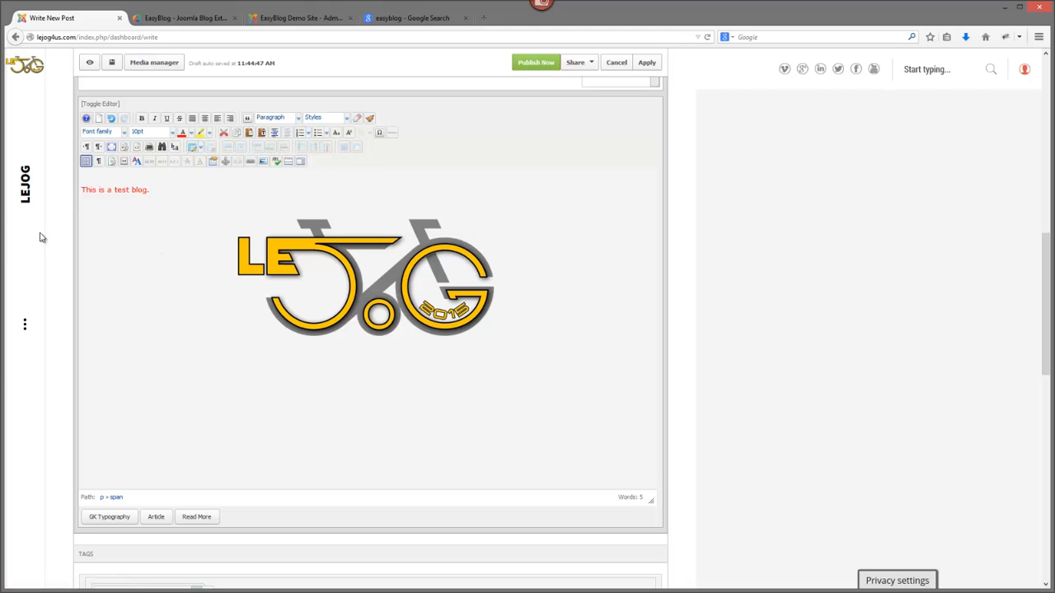
pyautogui.scroll(-2, 285, 342)
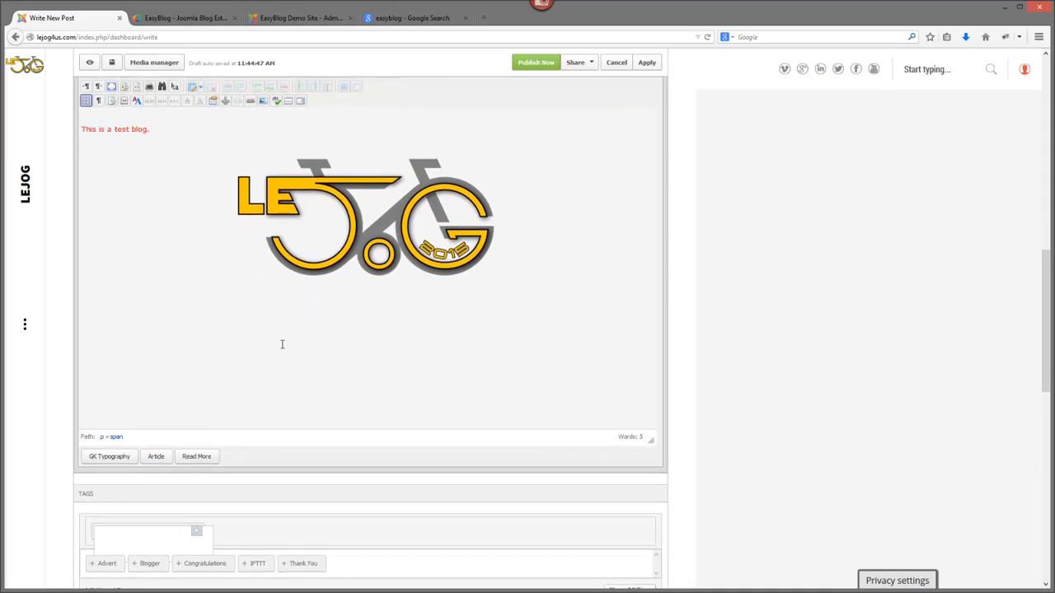
pyautogui.click(116, 302)
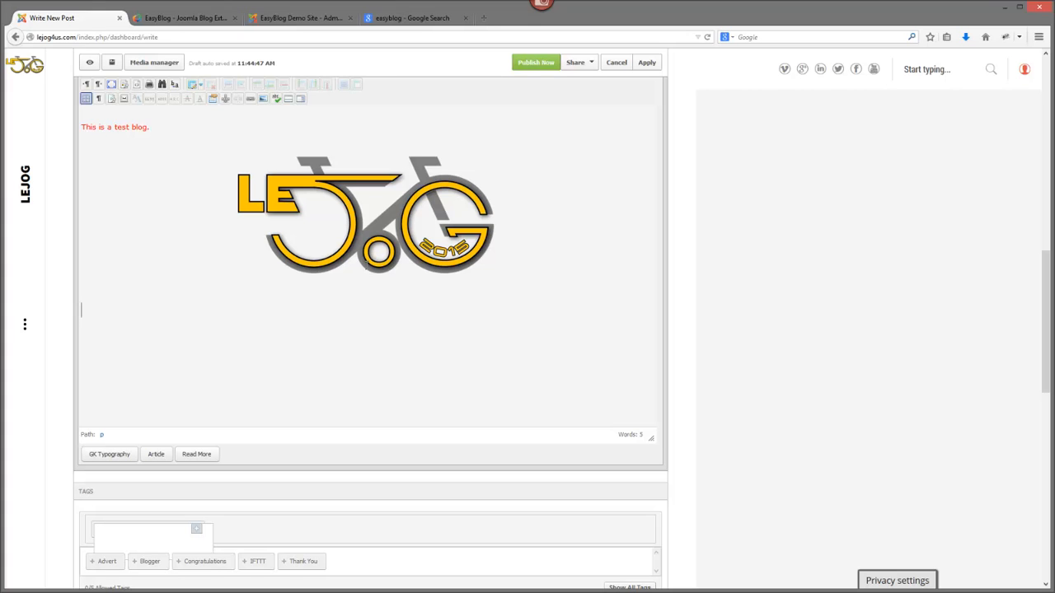
# Step: Add the existing tag Advert and a new tag Test to the post
pyautogui.scroll(-3, 346, 426)
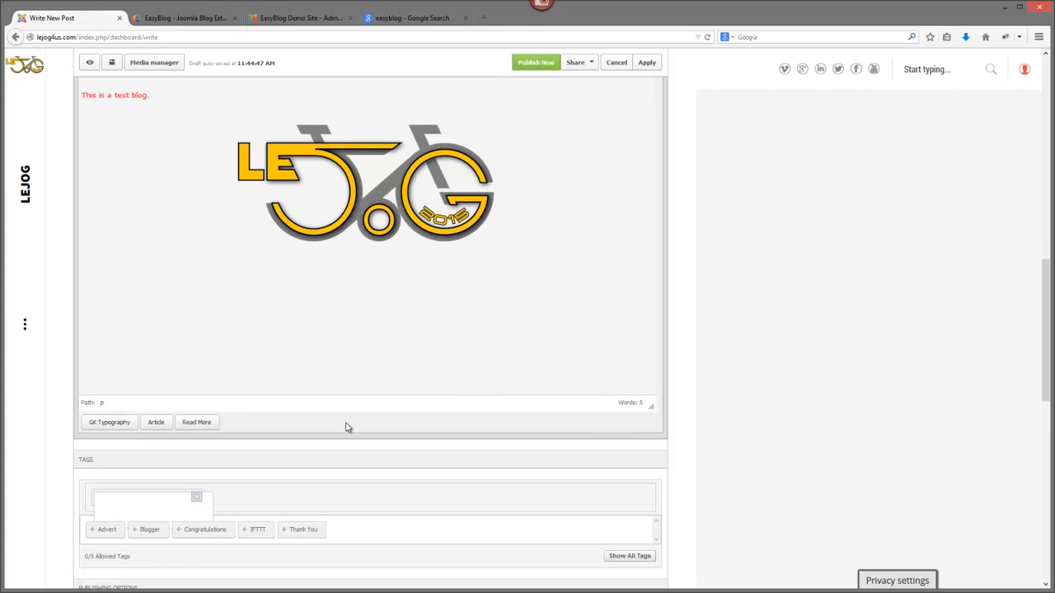
pyautogui.scroll(-2, 346, 426)
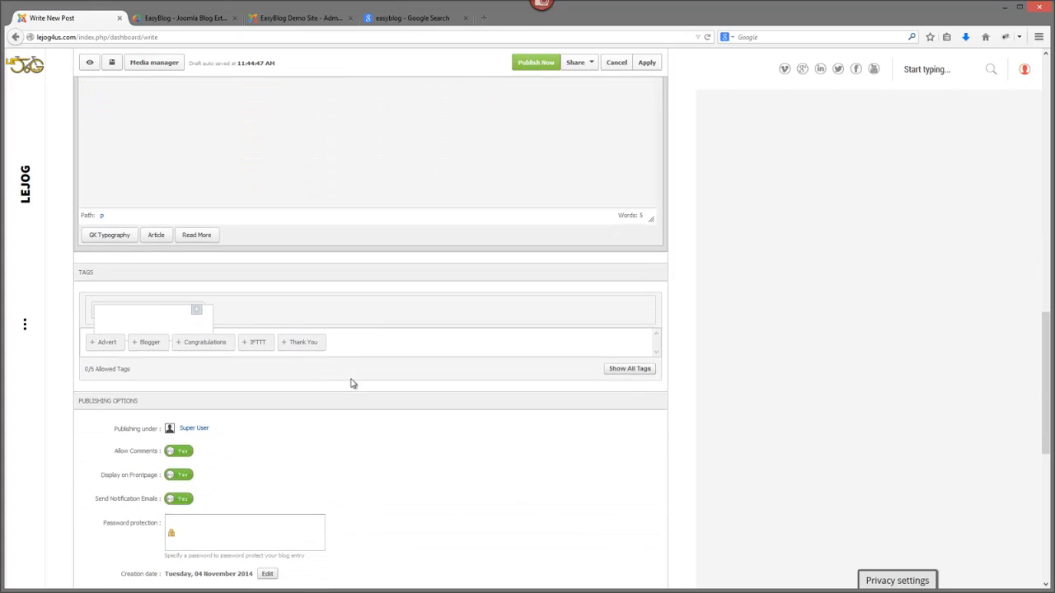
pyautogui.click(105, 315)
pyautogui.click(108, 346)
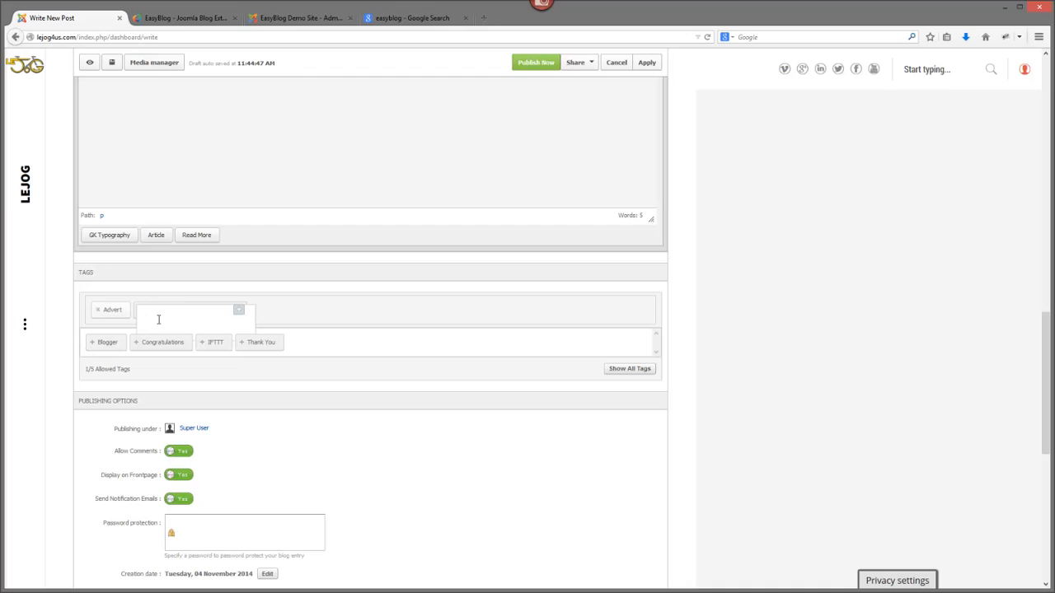
pyautogui.write('est')
pyautogui.press('Return')
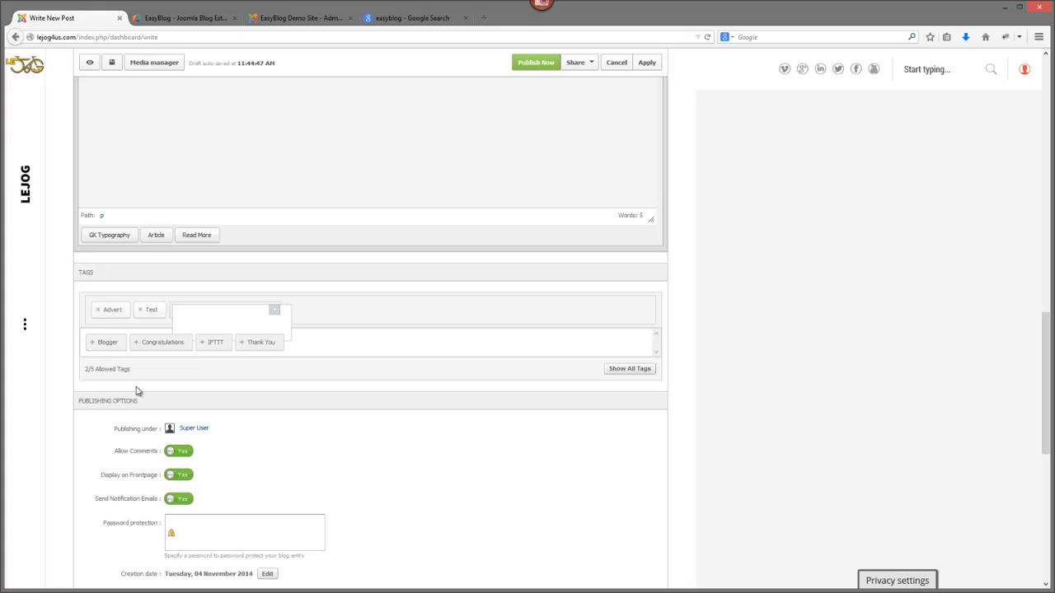
# Step: Open and dismiss the author selection in the publishing options, and toggle Allow Comments off and back on
pyautogui.scroll(-2, 454, 550)
pyautogui.scroll(-2, 454, 551)
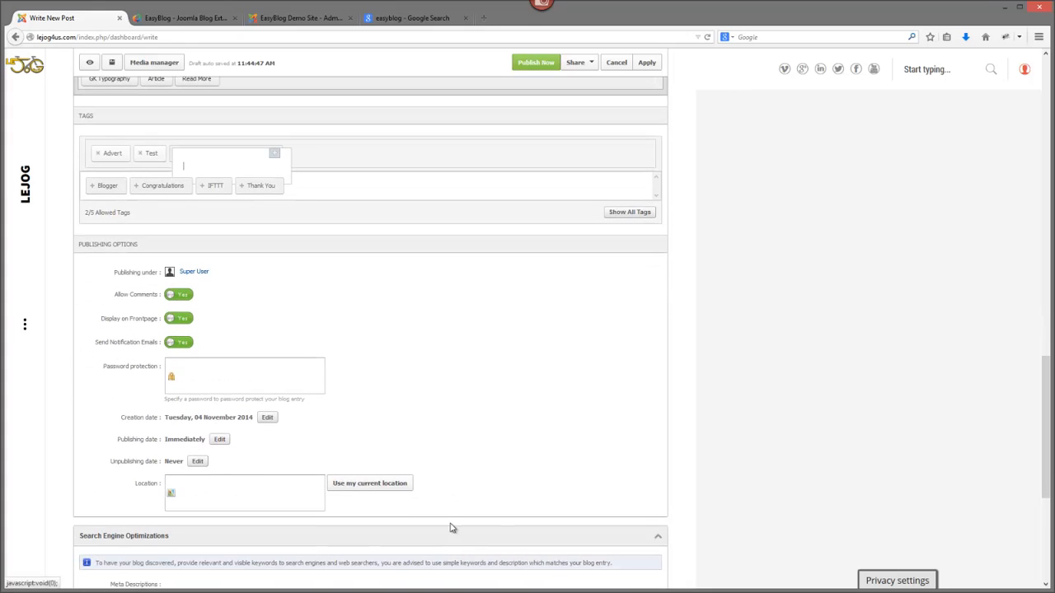
pyautogui.click(188, 274)
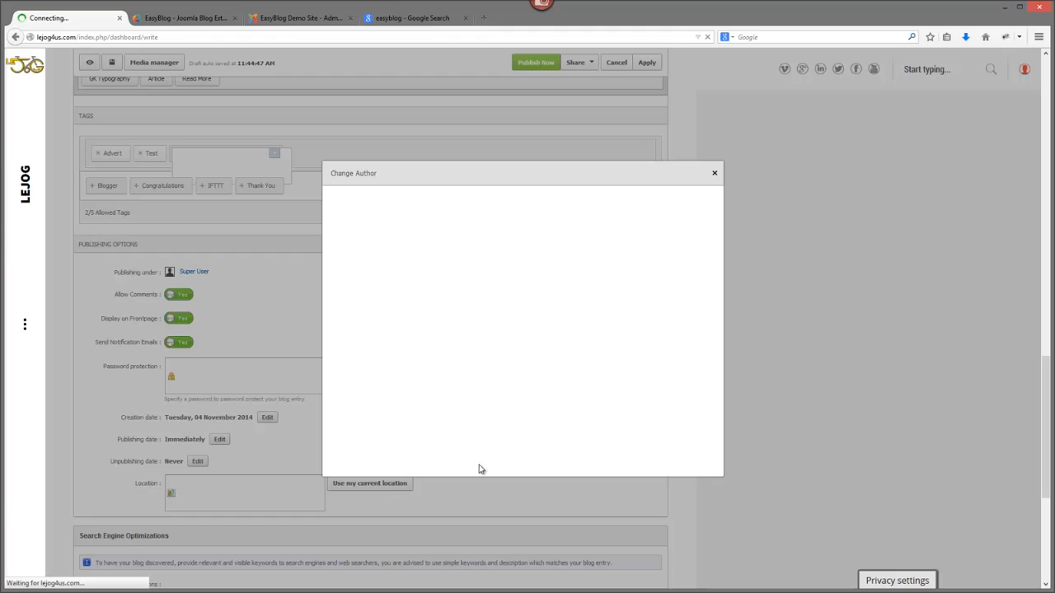
pyautogui.click(713, 171)
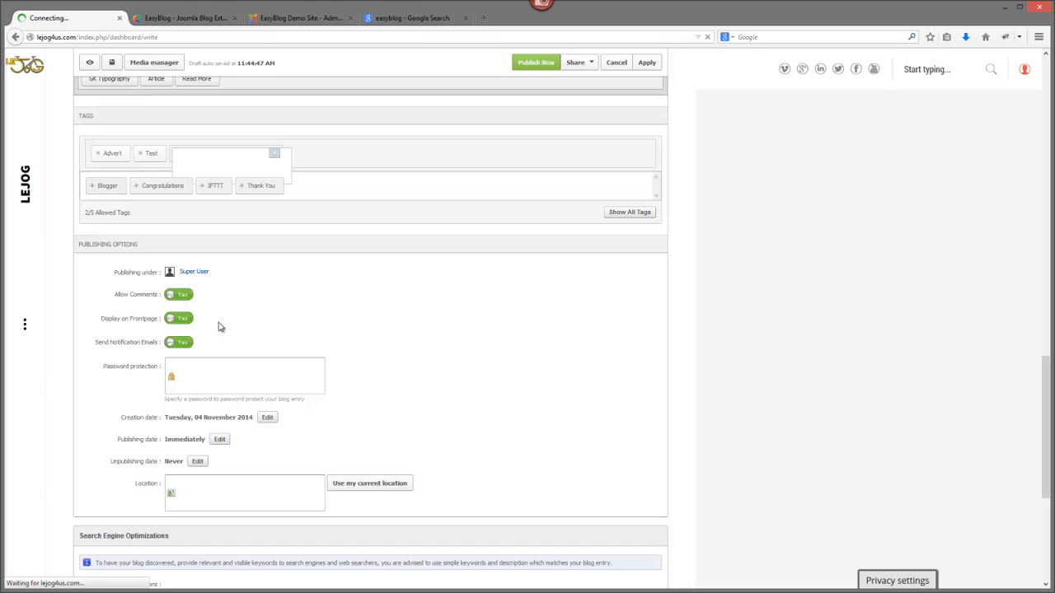
pyautogui.click(175, 300)
pyautogui.click(182, 301)
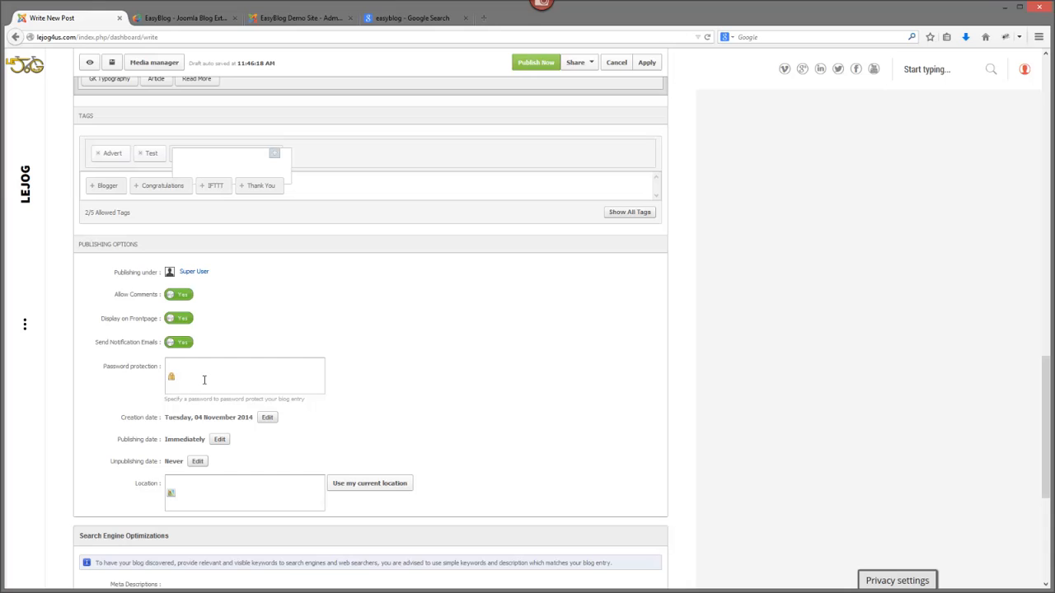
# Step: Set the post's creation date to 03 November 2014 and save it
pyautogui.scroll(-1, 281, 417)
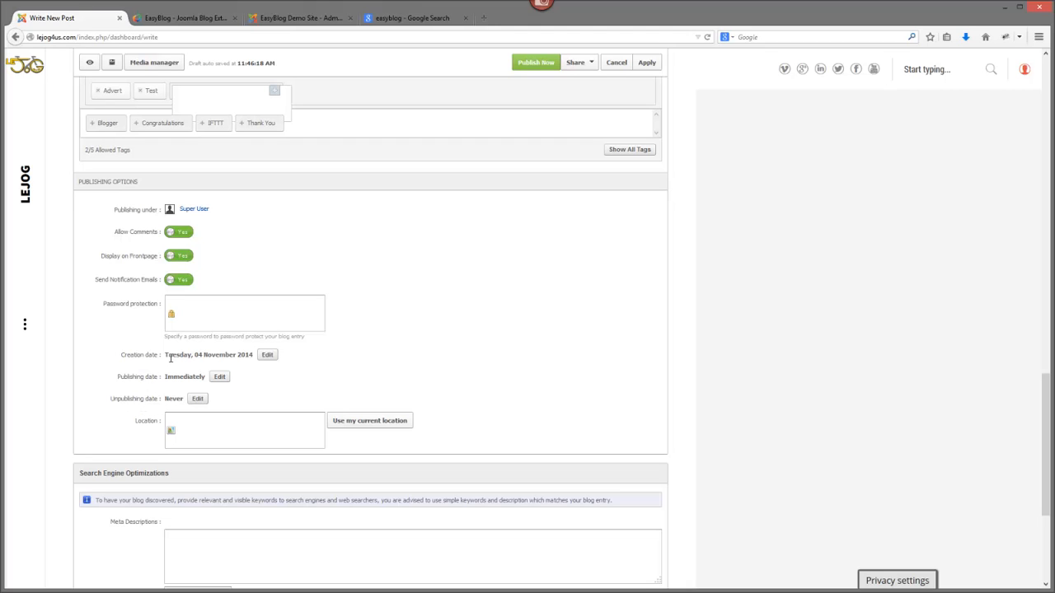
pyautogui.moveTo(168, 354); pyautogui.dragTo(273, 380)
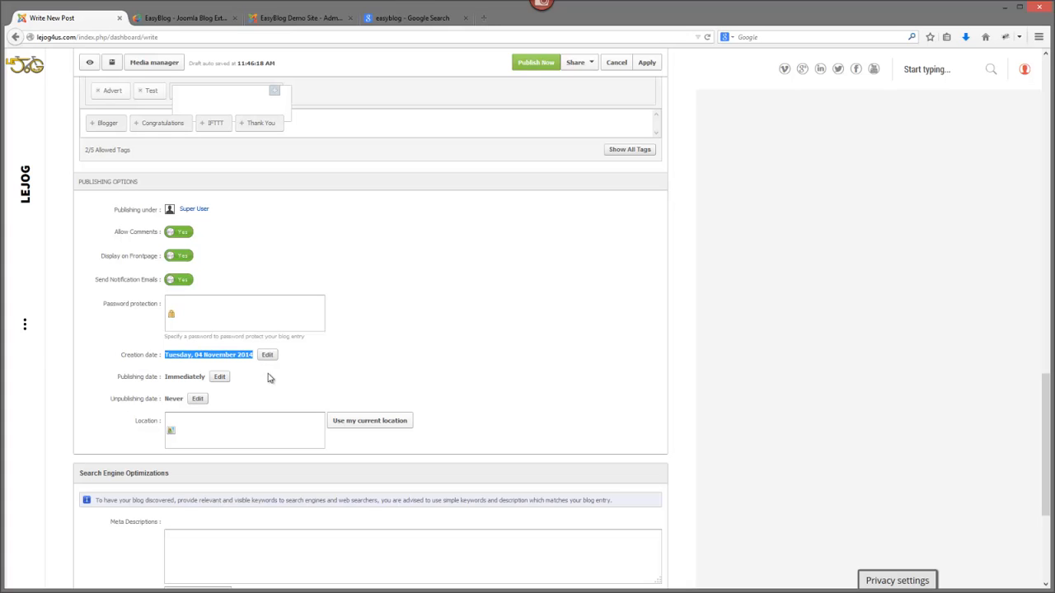
pyautogui.click(264, 356)
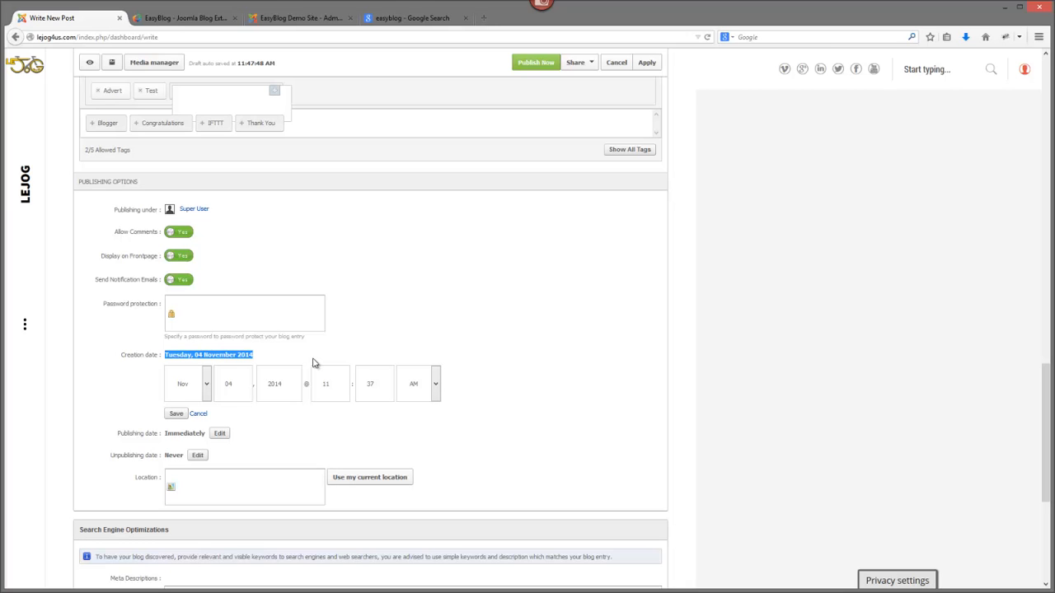
pyautogui.click(234, 385)
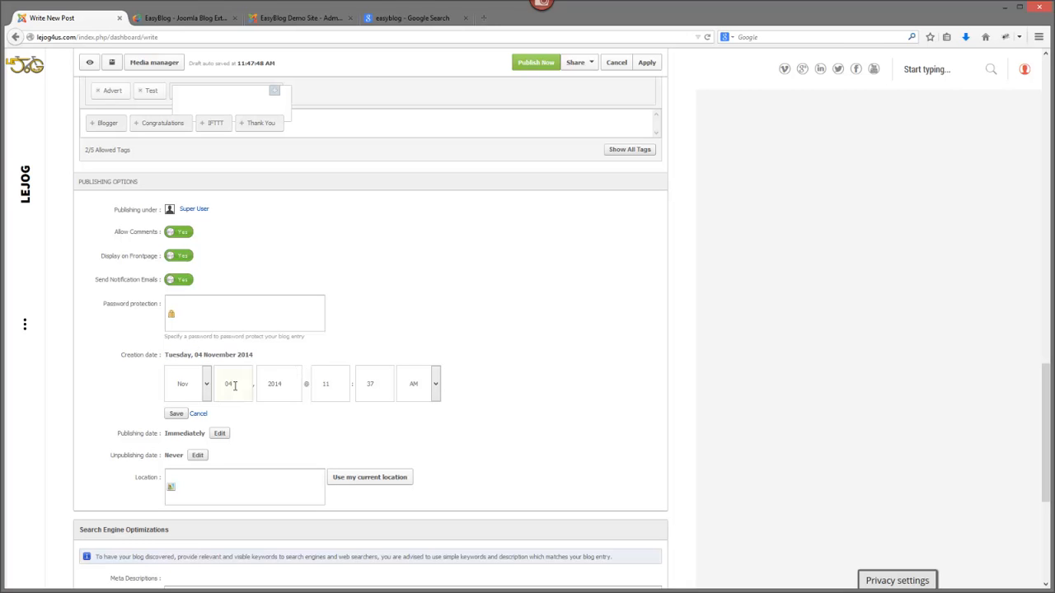
pyautogui.press('BackSpace')
pyautogui.write('3')
pyautogui.click(174, 414)
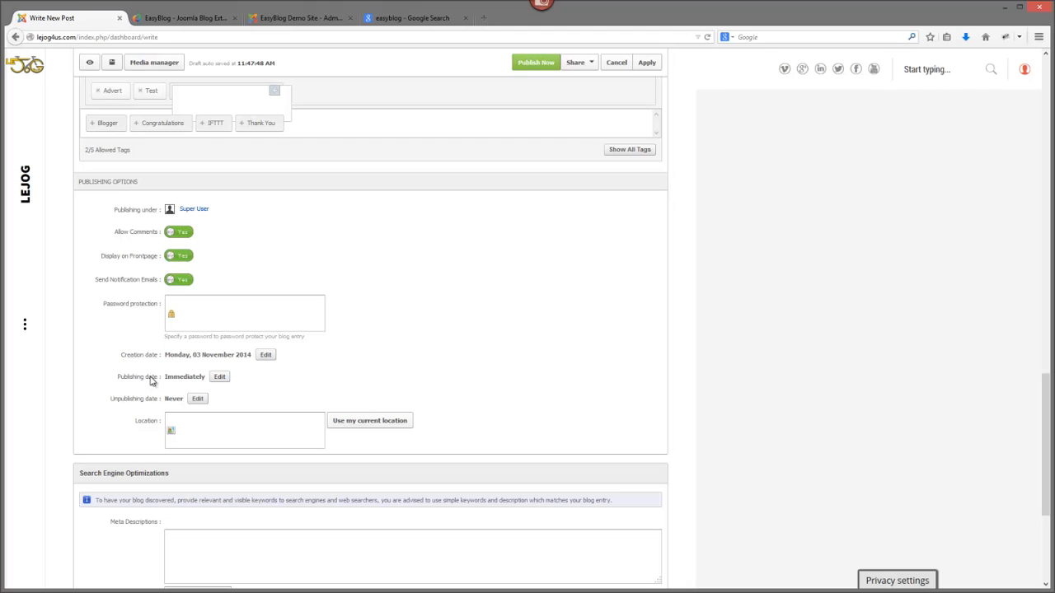
# Step: Open the post's publishing date and unpublishing date settings to view their fields, cancelling each
pyautogui.click(221, 377)
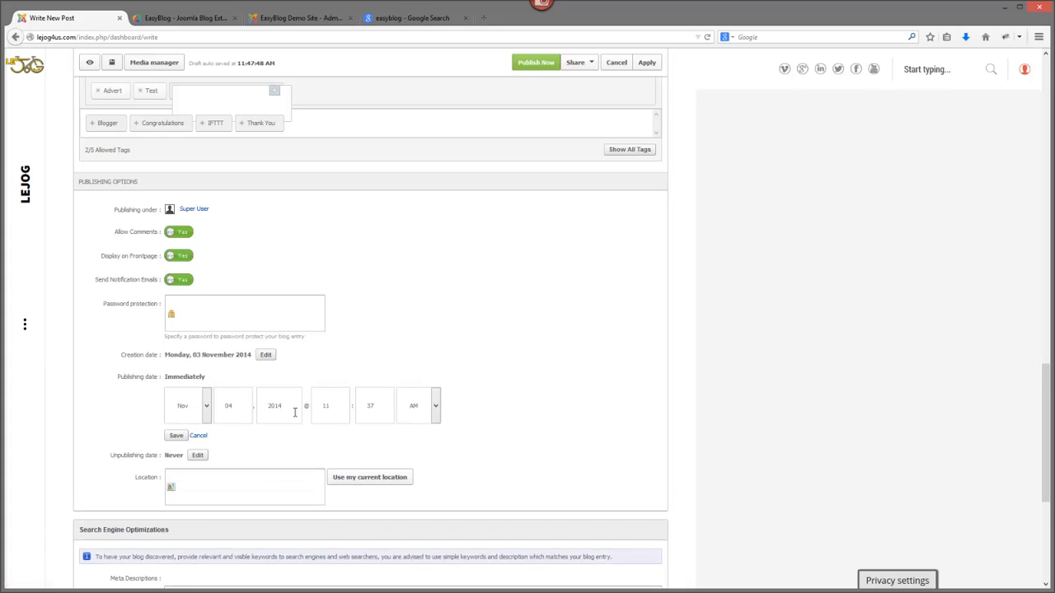
pyautogui.click(198, 436)
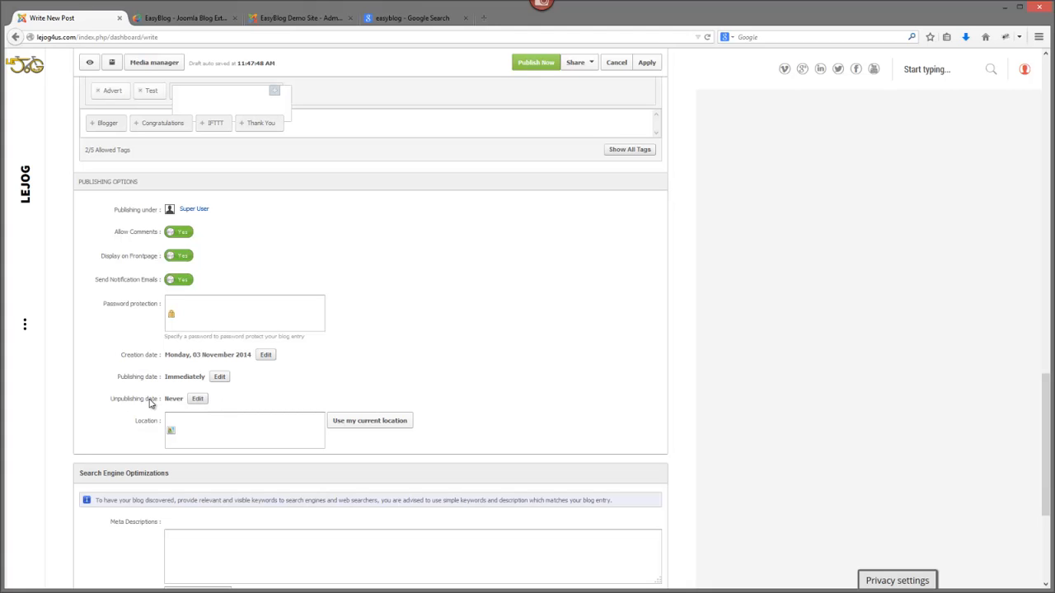
pyautogui.click(199, 399)
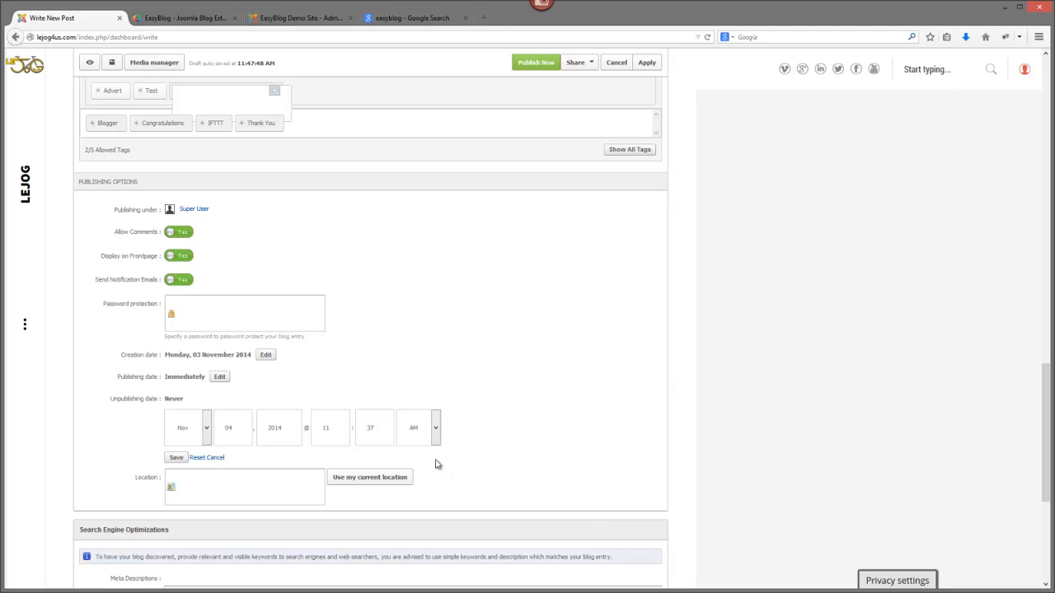
pyautogui.click(216, 459)
# Step: Share the current location with the site and choose Fareham, Hampshire, UK as the post's location
pyautogui.scroll(-2, 480, 448)
pyautogui.scroll(-2, 476, 438)
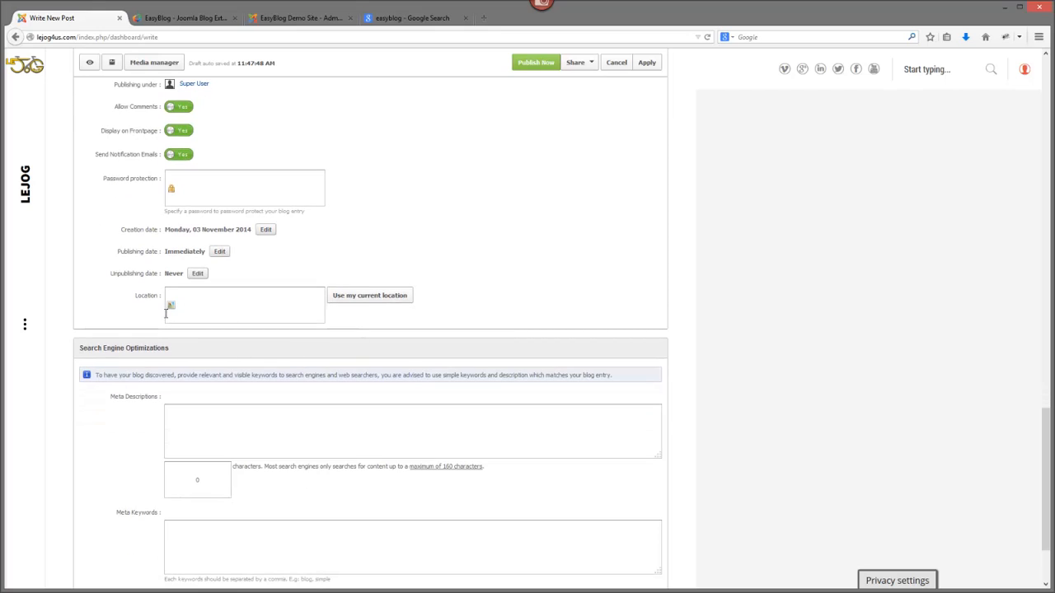
pyautogui.click(379, 297)
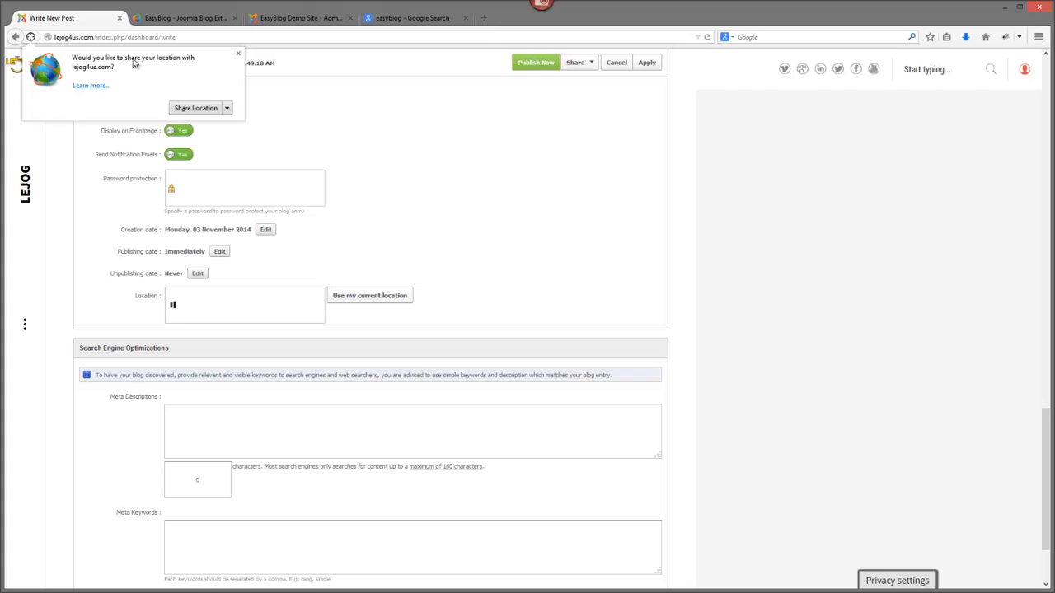
pyautogui.click(196, 109)
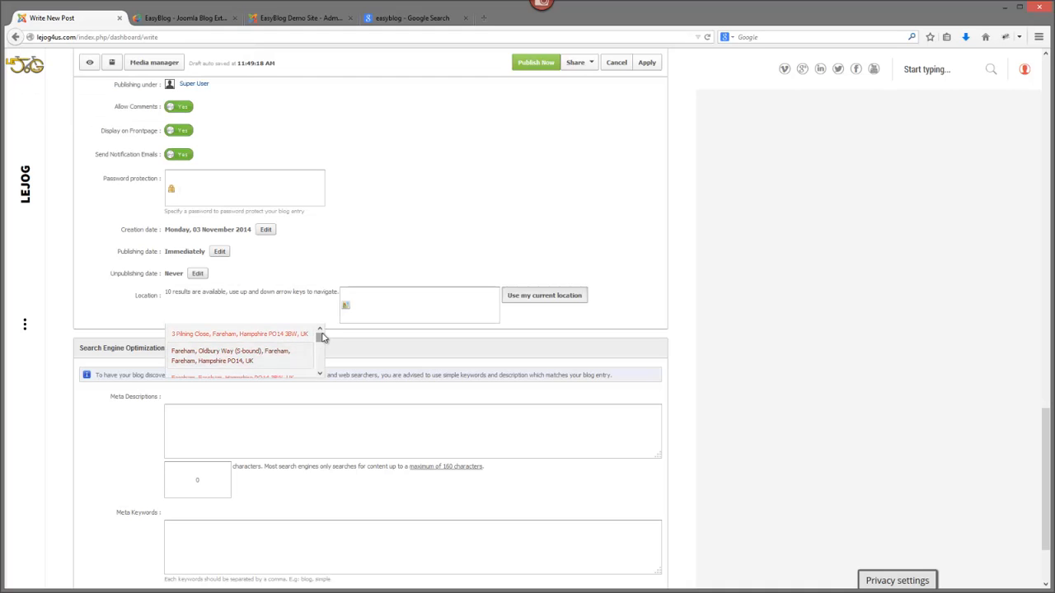
pyautogui.moveTo(321, 337); pyautogui.dragTo(320, 352)
pyautogui.click(203, 343)
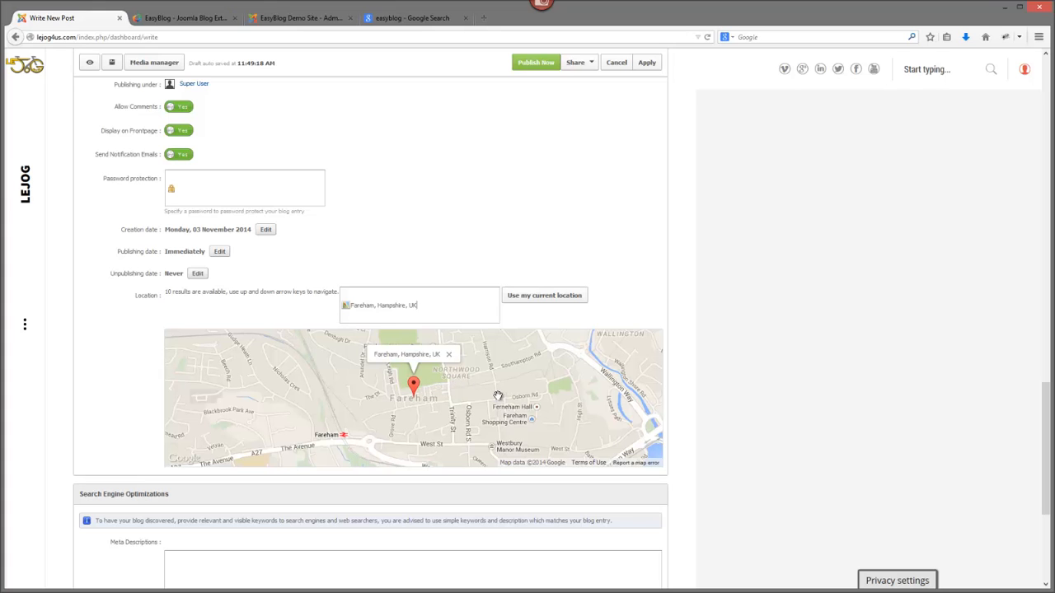
pyautogui.scroll(-1, 494, 399)
pyautogui.scroll(-4, 494, 399)
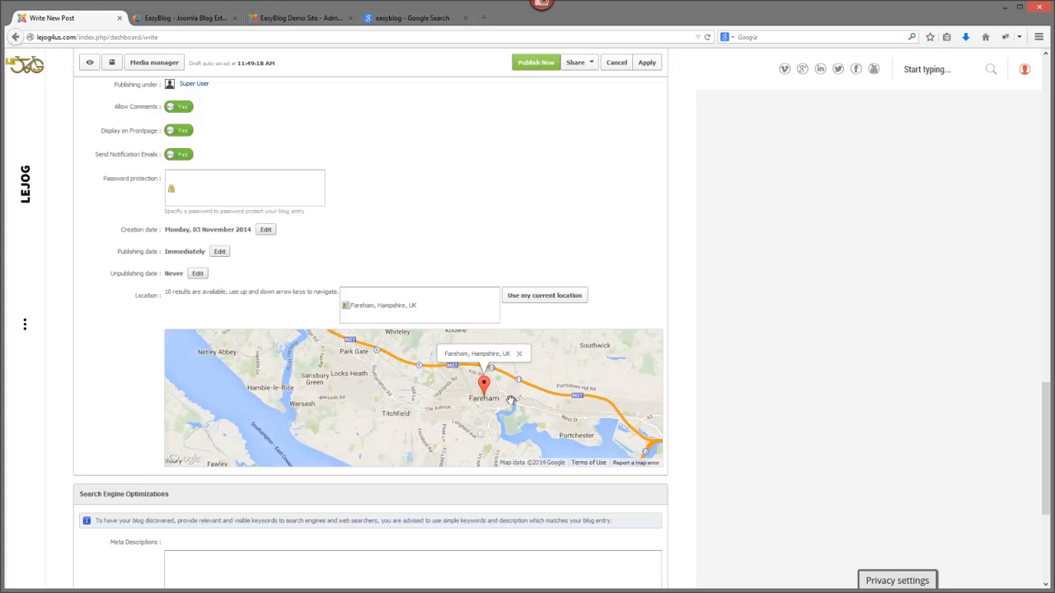
pyautogui.moveTo(548, 411); pyautogui.dragTo(456, 393)
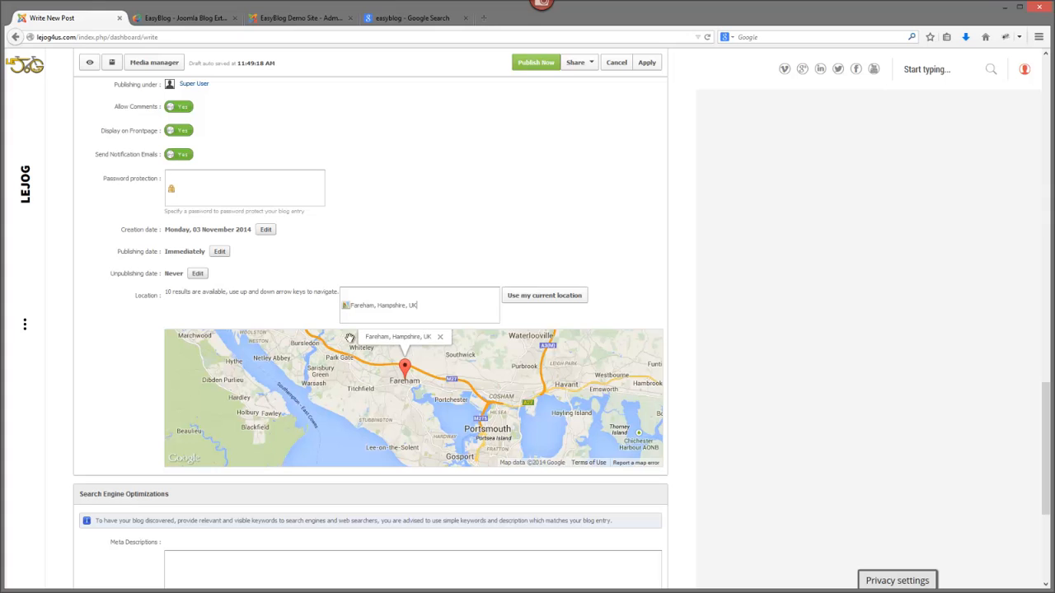
# Step: Enter the meta description "This is a charity bike ride from John O' Groats to Lands End." and select the whole sentence
pyautogui.scroll(-3, 738, 331)
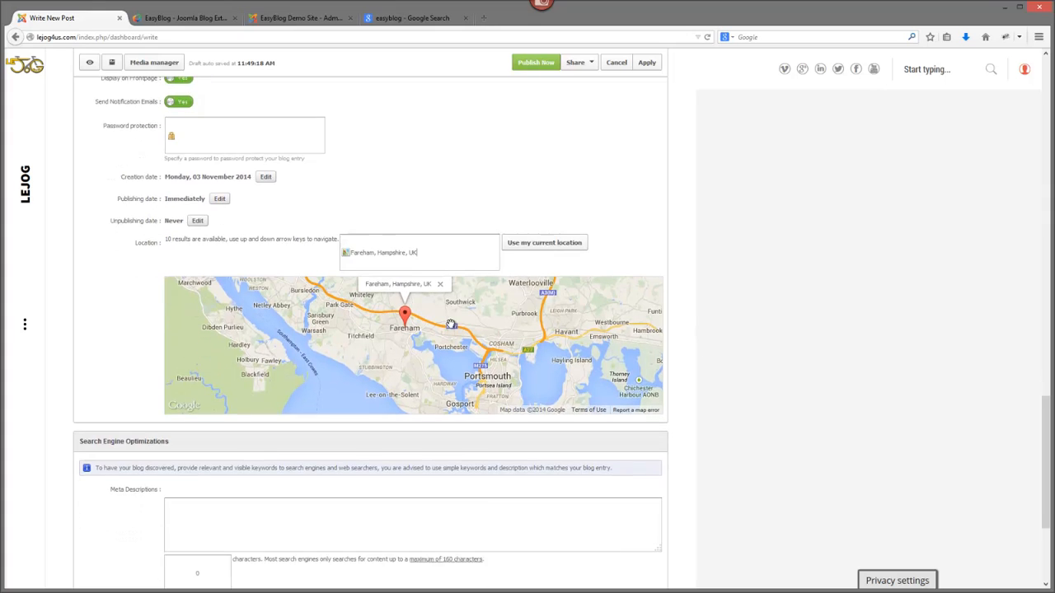
pyautogui.scroll(-2, 739, 326)
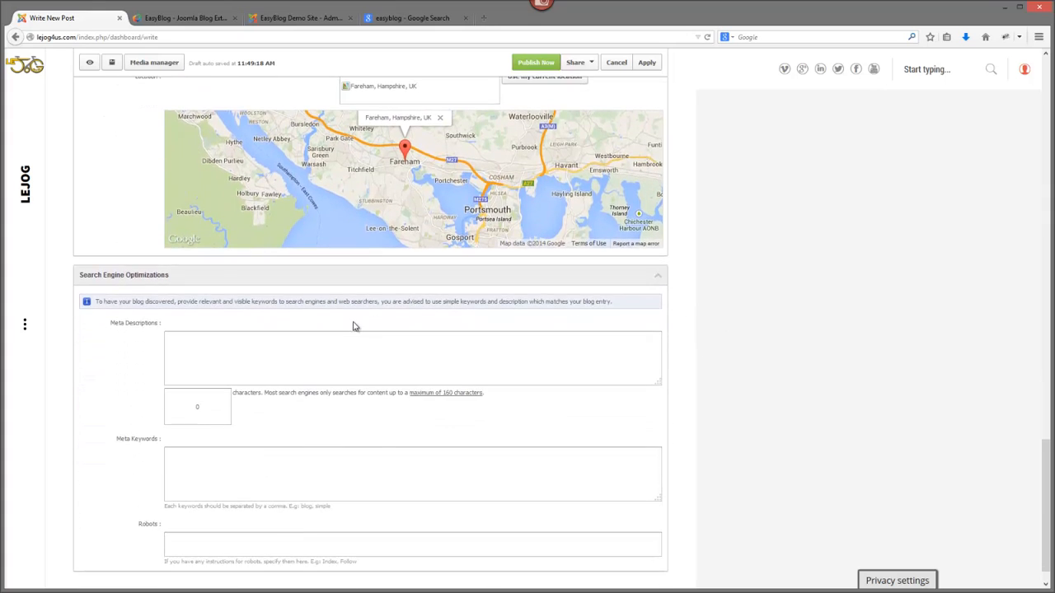
pyautogui.scroll(-1, 346, 323)
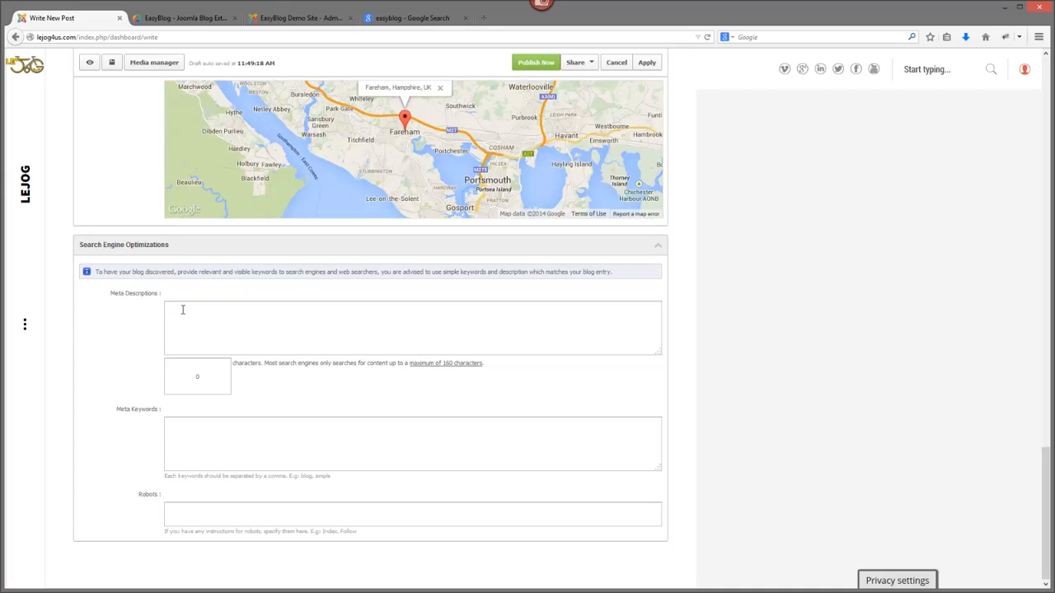
pyautogui.write('This is a charity bike ride from')
pyautogui.write("John O' Groats to Lands End.")
pyautogui.moveTo(333, 313); pyautogui.dragTo(253, 310)
pyautogui.moveTo(178, 314); pyautogui.dragTo(174, 316)
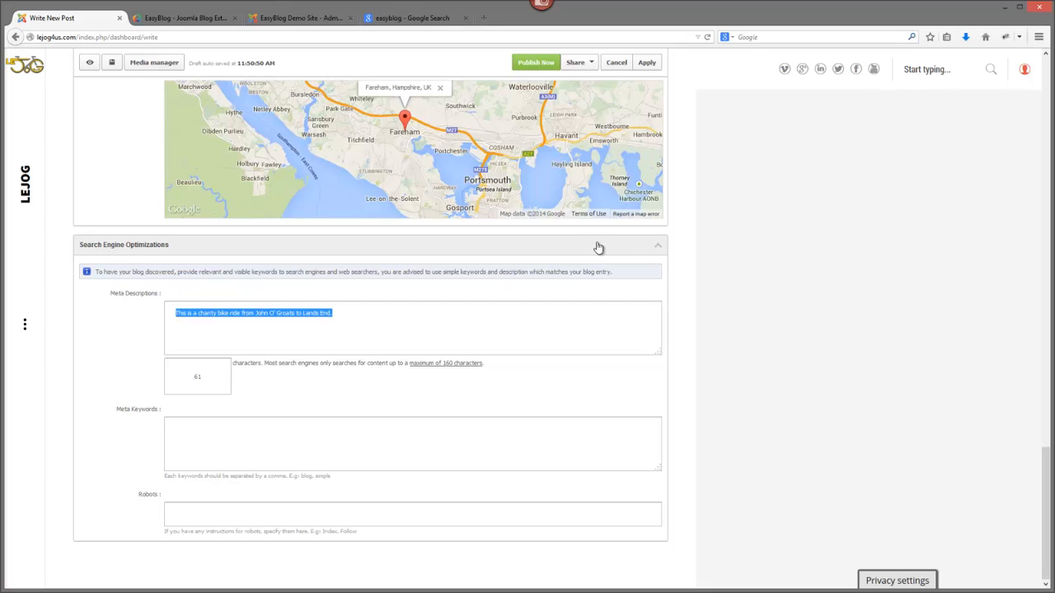
# Step: Enter the meta keywords "Charity bike ride, Lands End to John O' Groats," for the post and select the entered text
pyautogui.scroll(1, 760, 206)
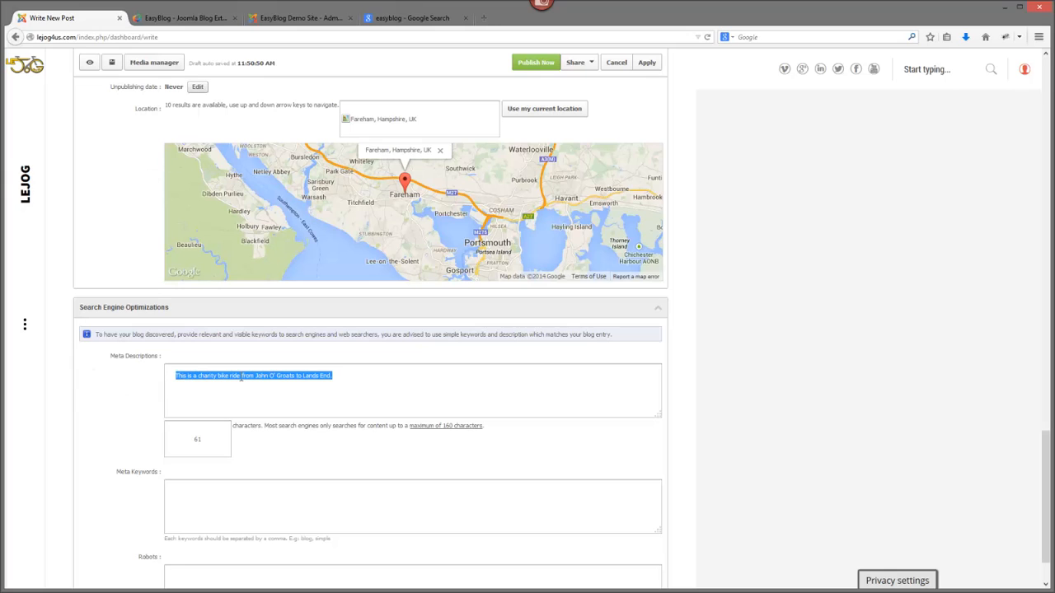
pyautogui.scroll(-1, 242, 414)
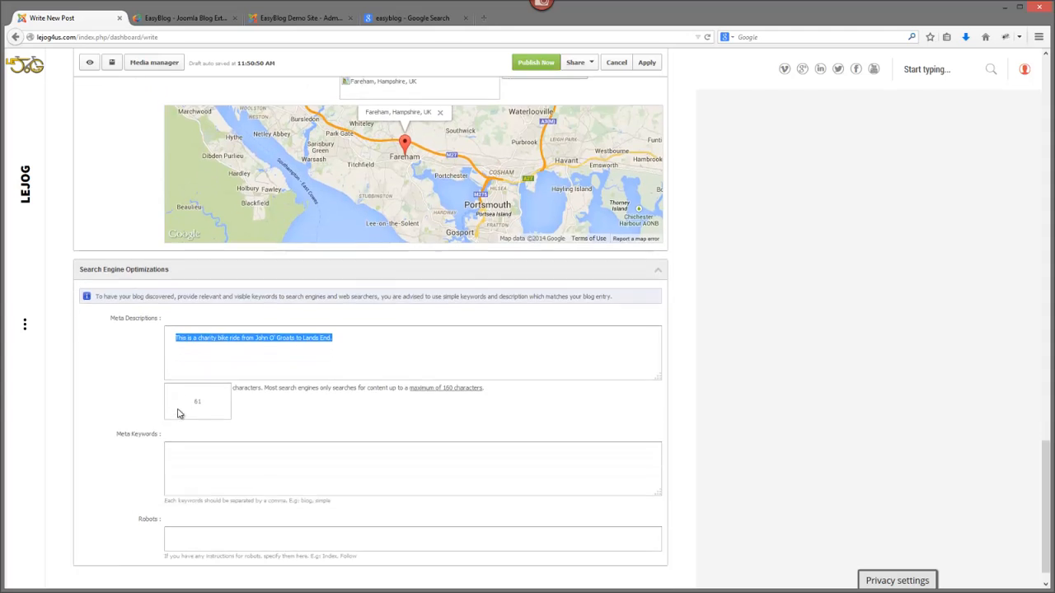
pyautogui.click(178, 427)
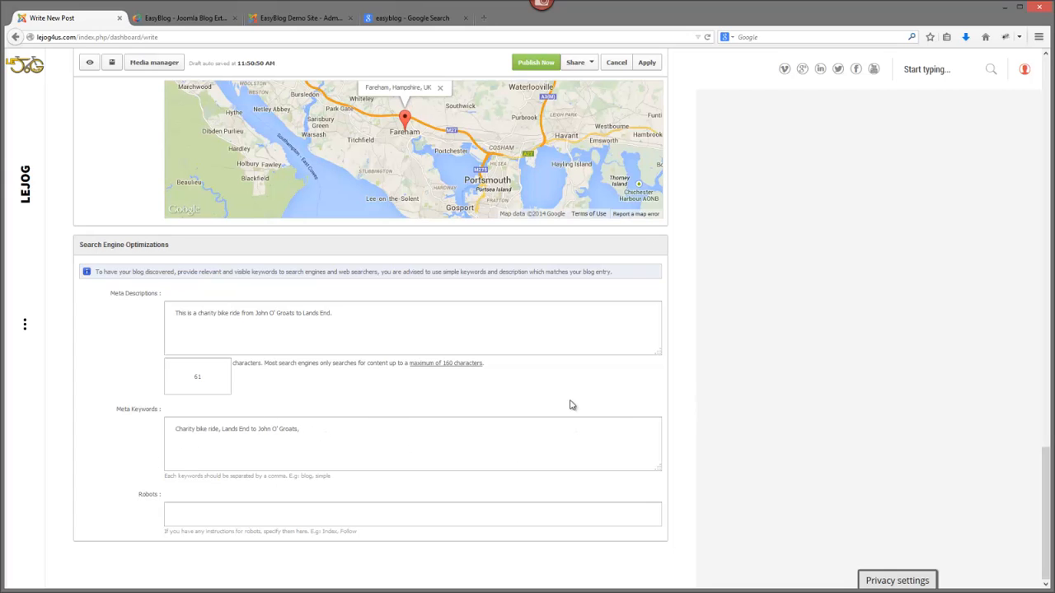
pyautogui.moveTo(301, 434); pyautogui.dragTo(180, 437)
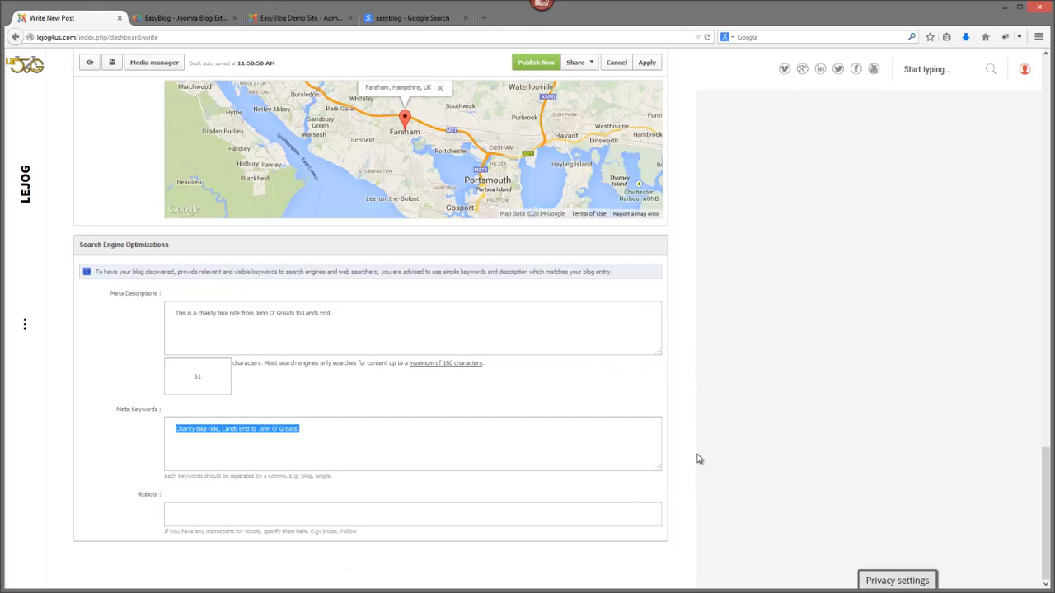
# Step: Publish the "Test blog" post
pyautogui.scroll(8, 697, 459)
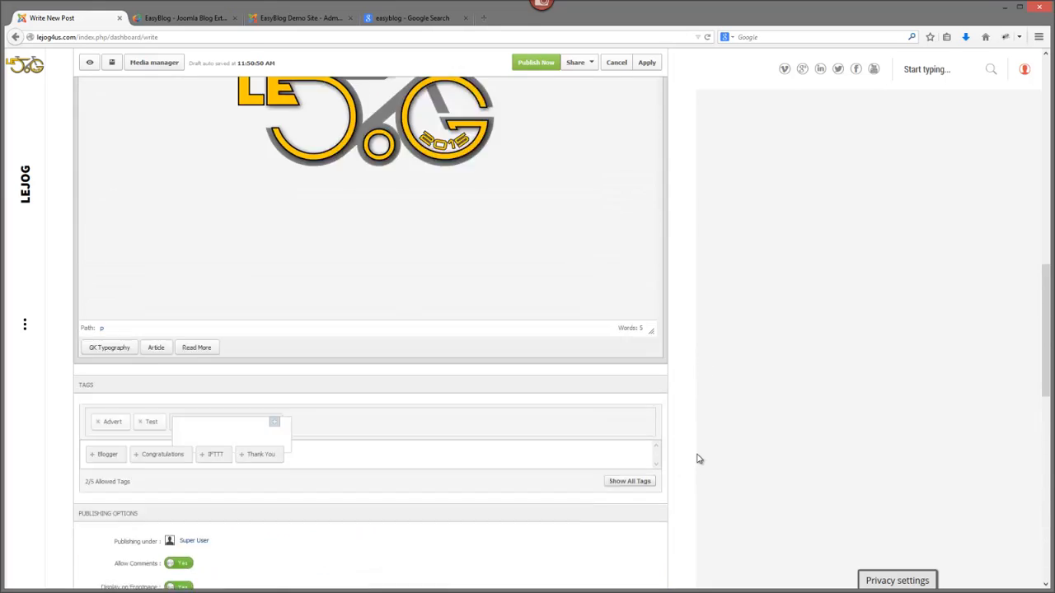
pyautogui.scroll(5, 698, 459)
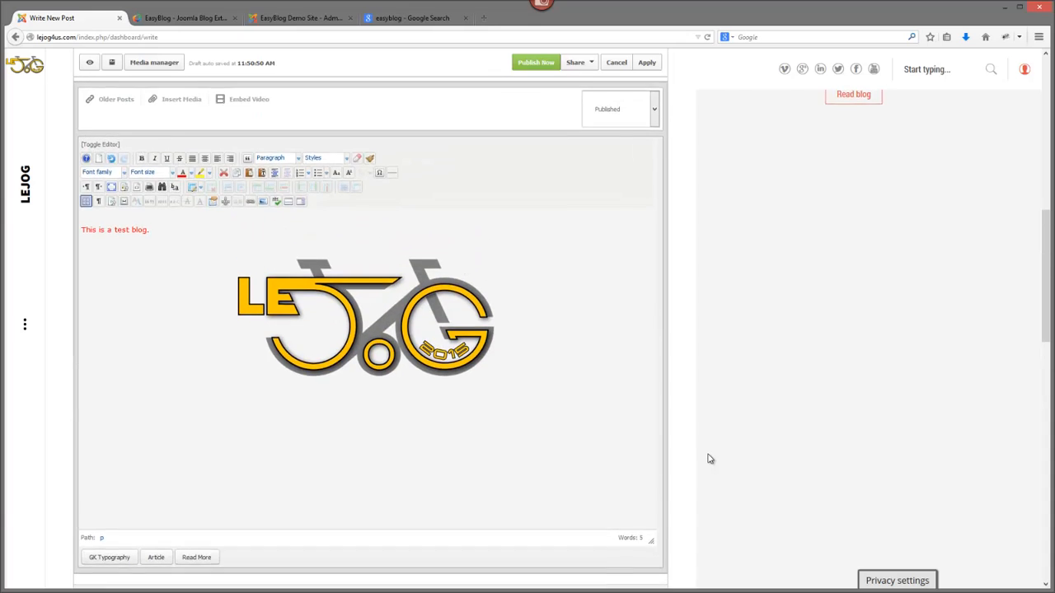
pyautogui.scroll(4, 710, 459)
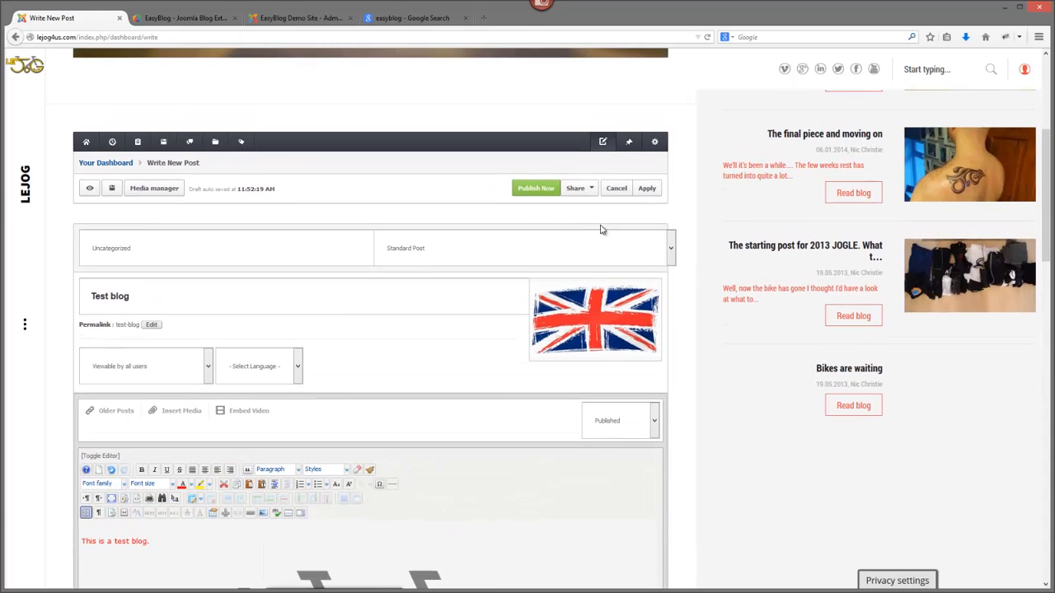
pyautogui.moveTo(592, 194)
pyautogui.moveTo(654, 144)
pyautogui.click(528, 190)
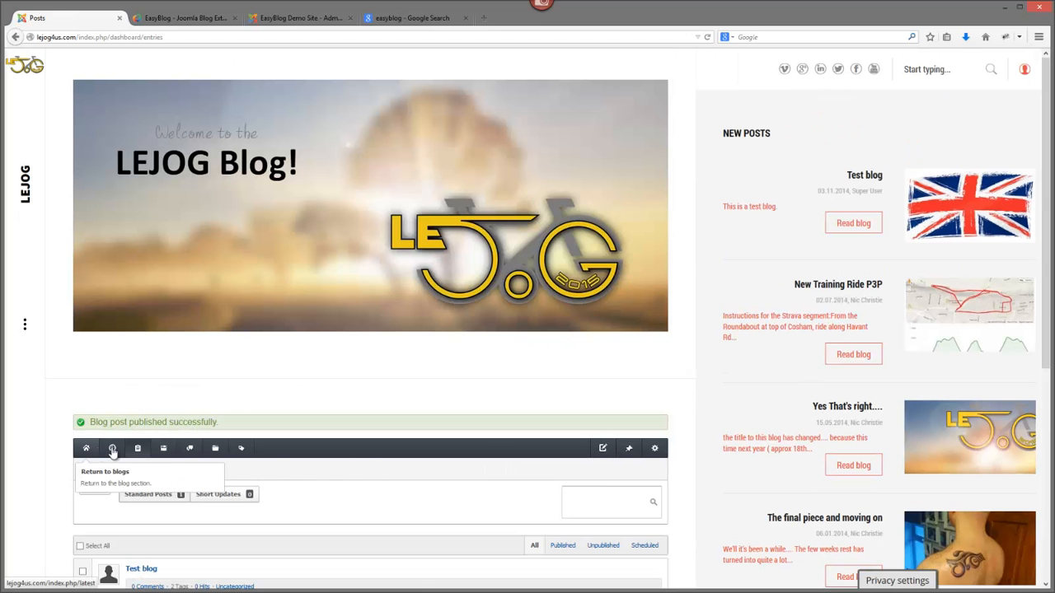
# Step: Look over the dashboard's list of posts and return to the blog section
pyautogui.scroll(-2, 680, 368)
pyautogui.moveTo(666, 366)
pyautogui.scroll(-1, 670, 367)
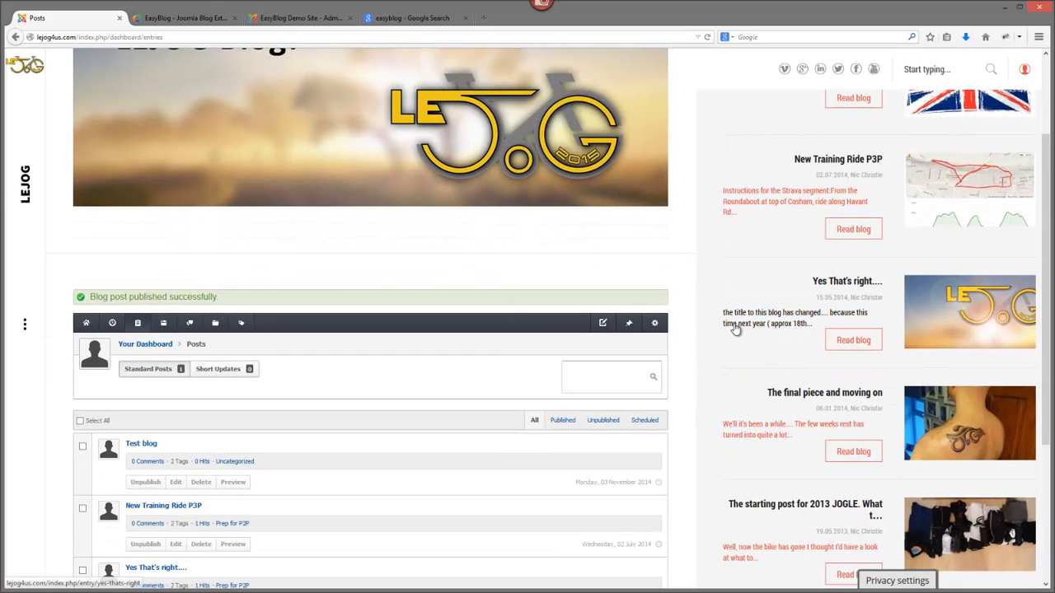
pyautogui.scroll(-5, 725, 346)
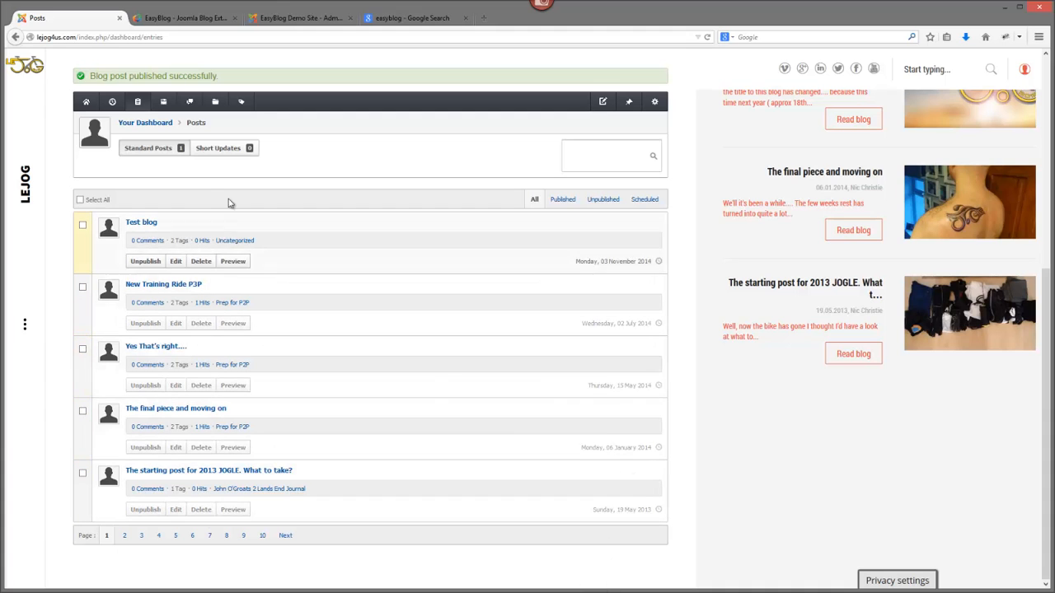
pyautogui.click(86, 103)
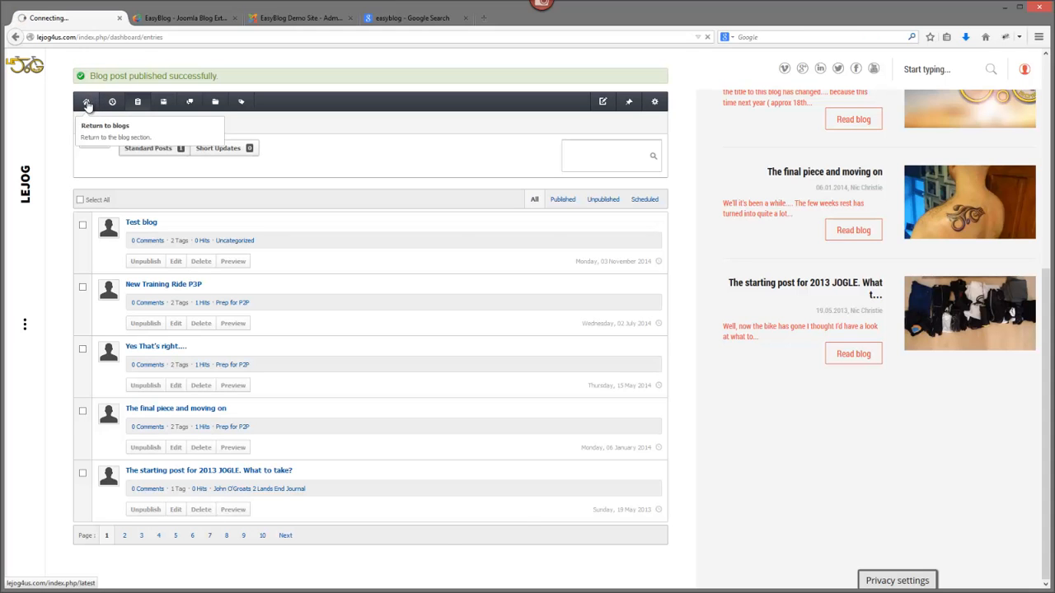
# Step: Review the "Test blog" entry among the recent blog posts and open its full post
pyautogui.scroll(-4, 711, 392)
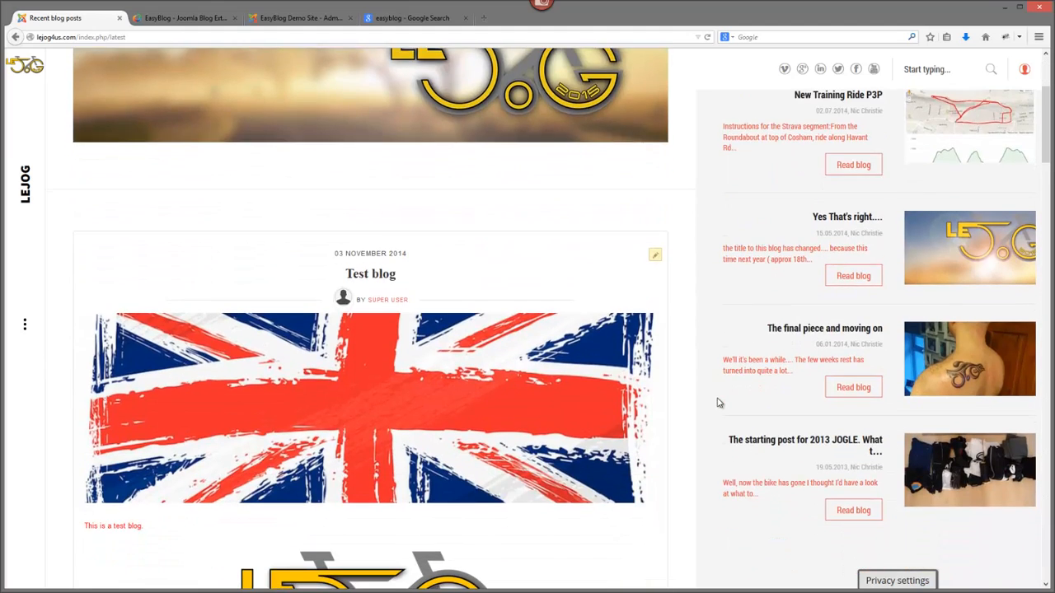
pyautogui.scroll(-2, 717, 402)
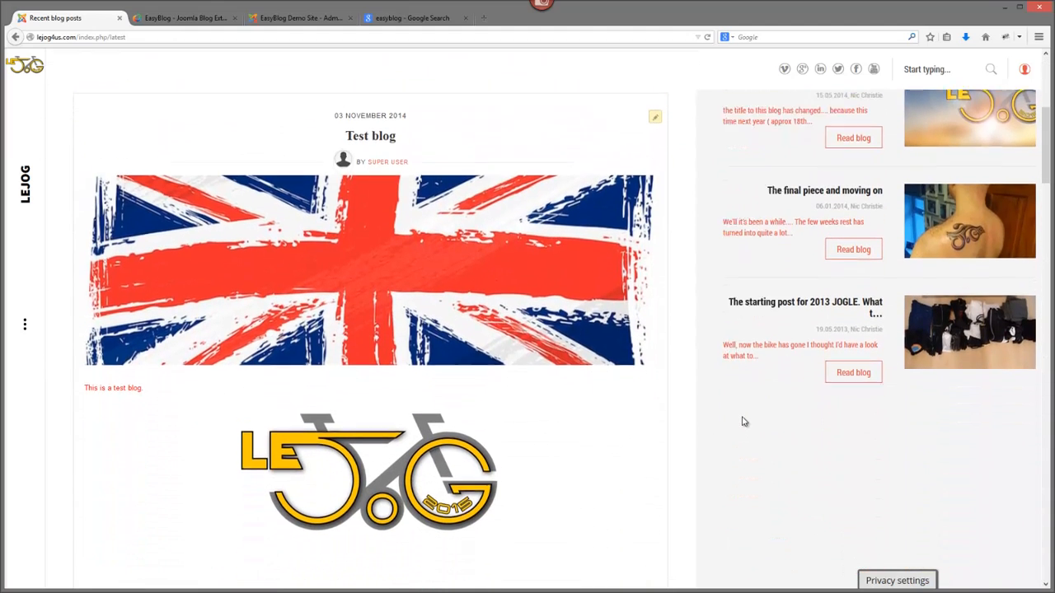
pyautogui.scroll(-2, 742, 421)
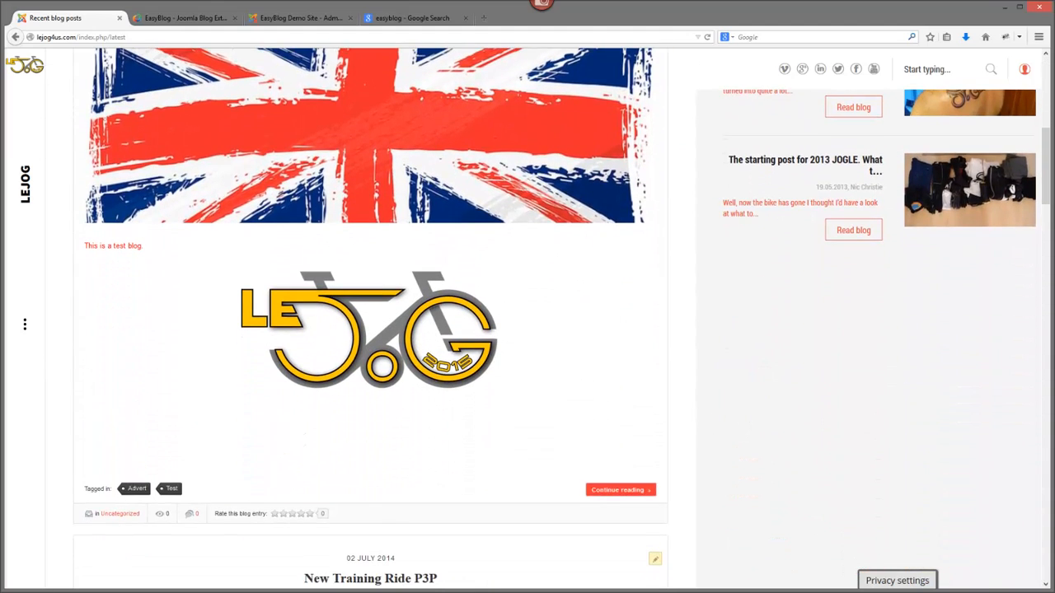
pyautogui.scroll(2, 662, 346)
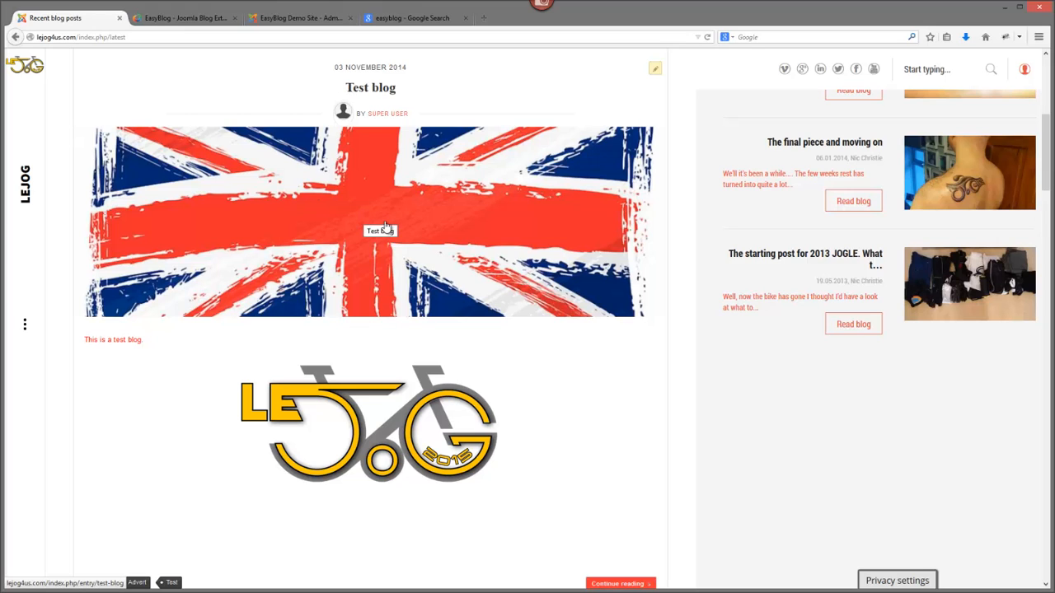
pyautogui.scroll(-1, 494, 280)
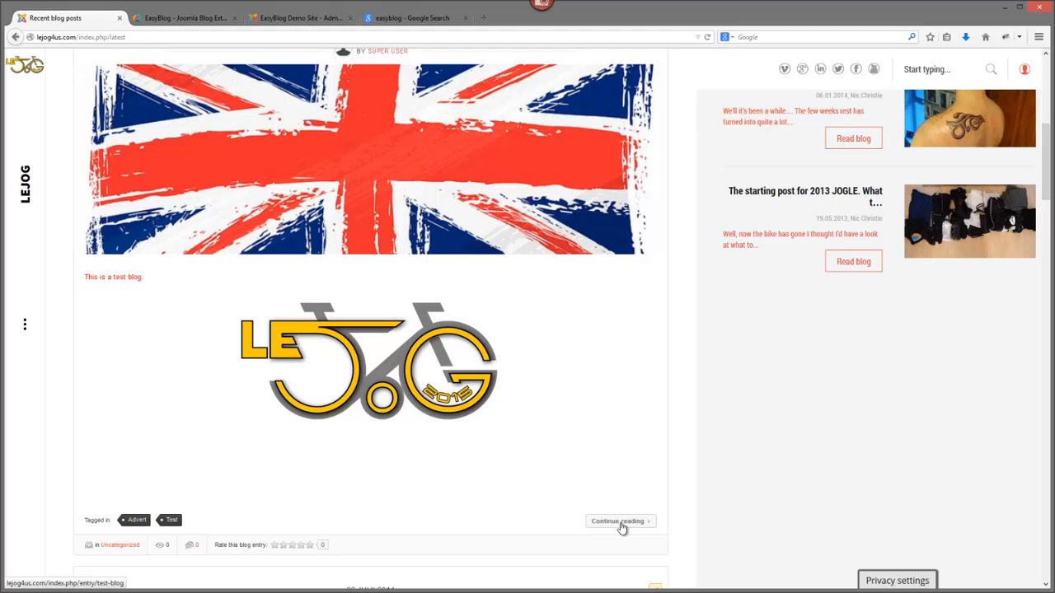
pyautogui.click(620, 522)
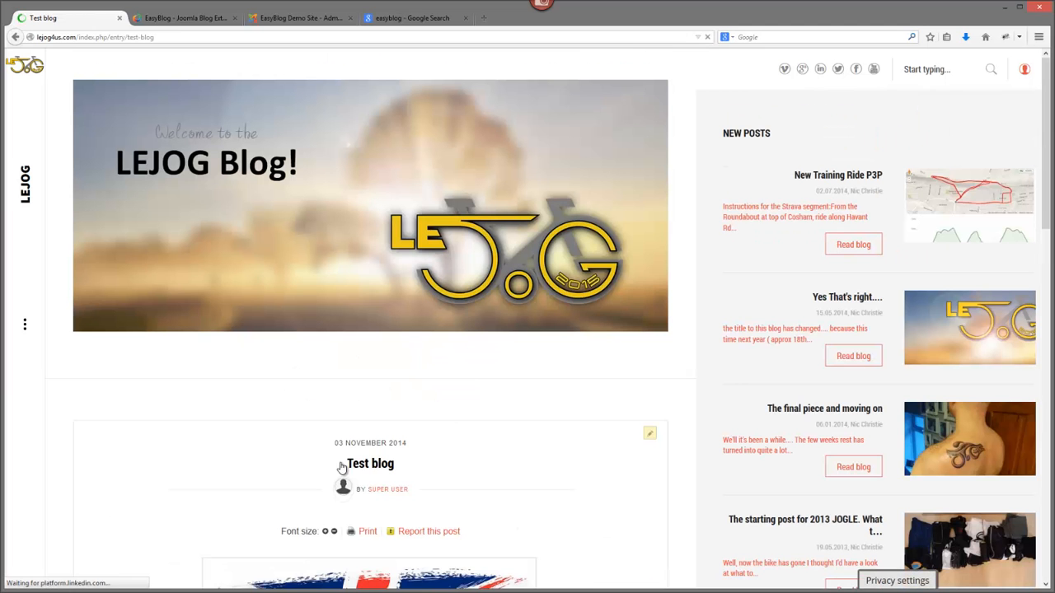
# Step: Examine the full "Test blog" post, including its images, location map, tags, social sharing options and comment form
pyautogui.scroll(-5, 377, 403)
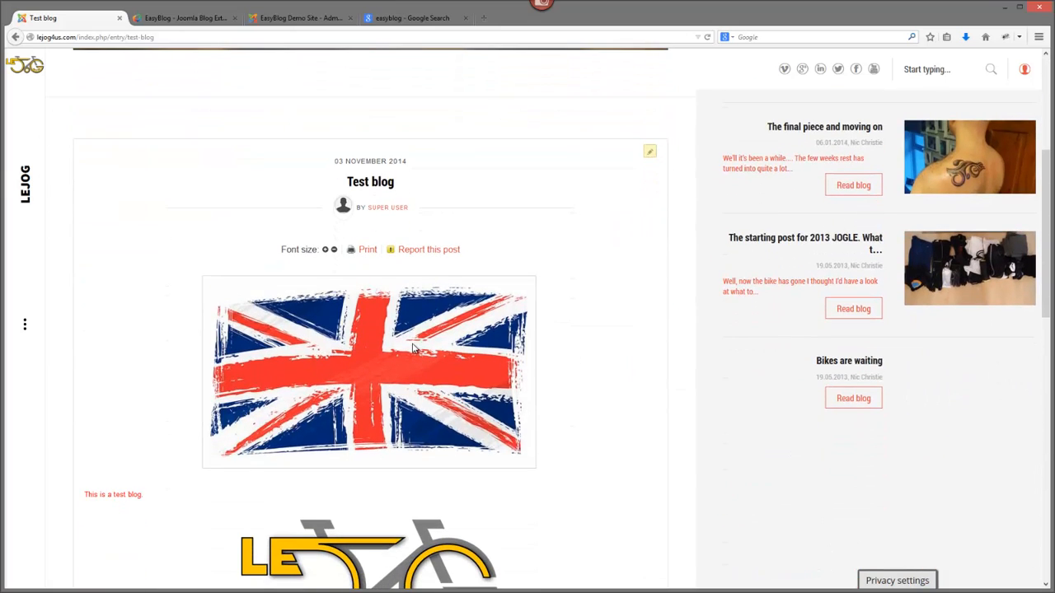
pyautogui.scroll(-3, 414, 348)
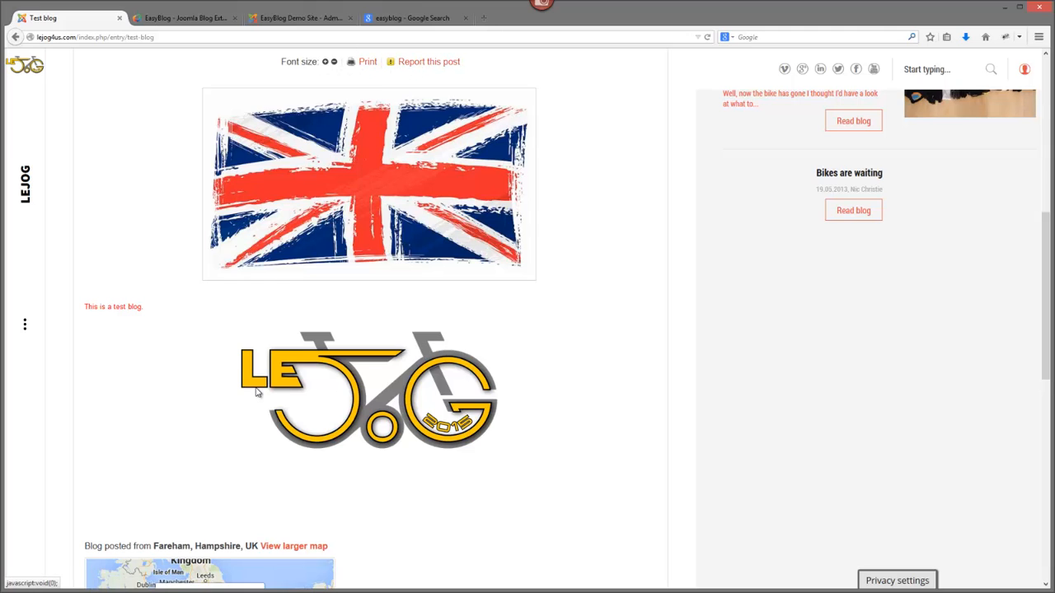
pyautogui.scroll(-5, 256, 393)
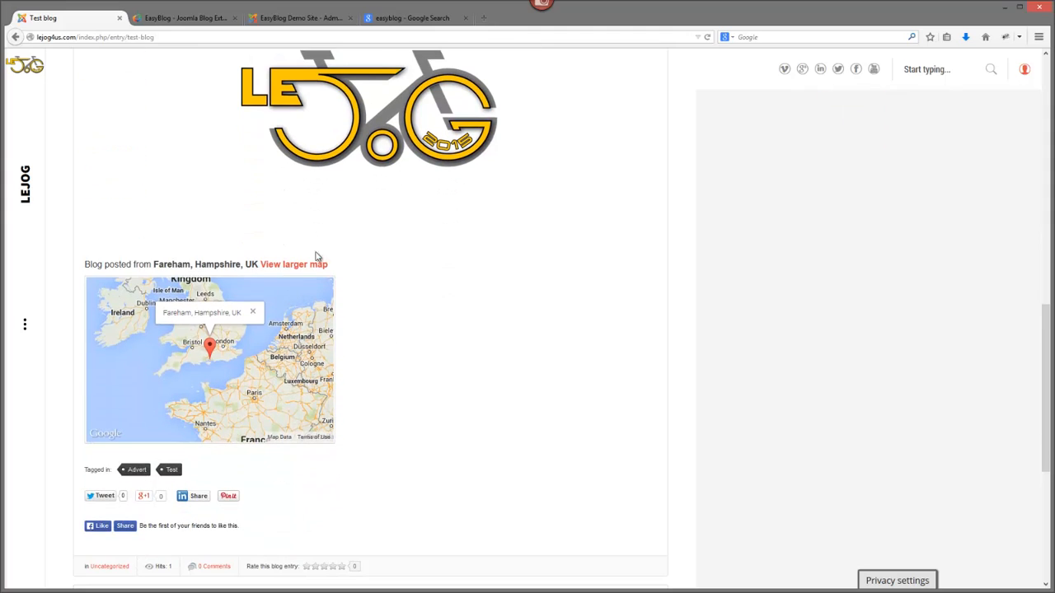
pyautogui.scroll(-3, 401, 370)
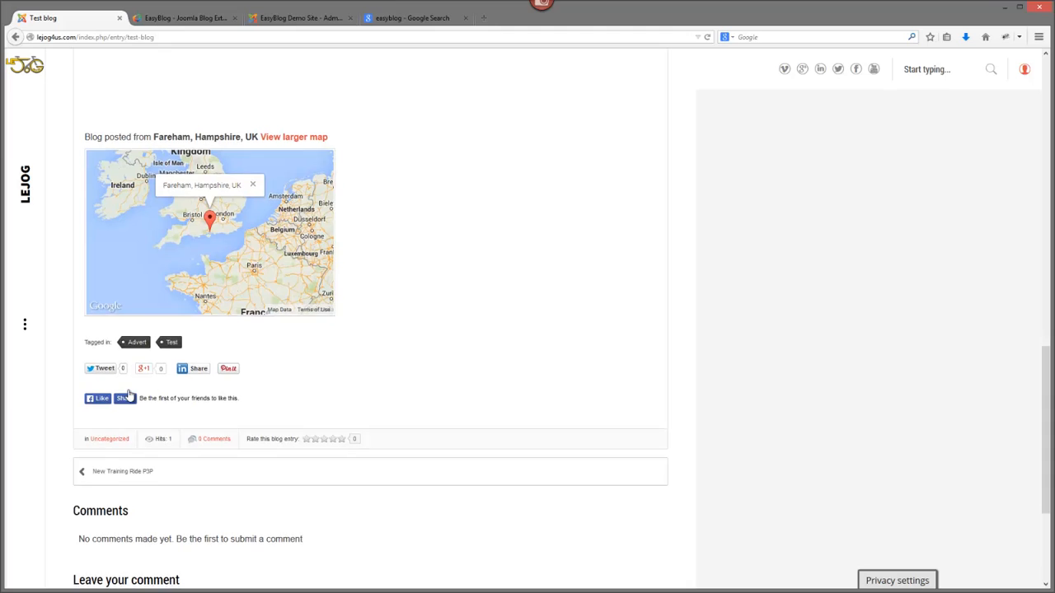
pyautogui.scroll(-1, 130, 396)
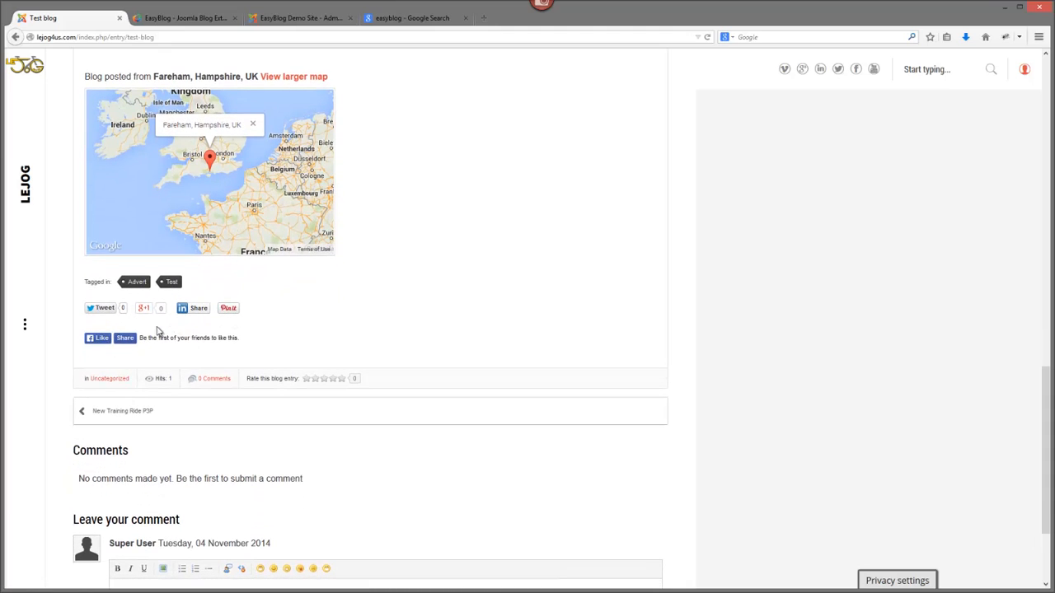
pyautogui.scroll(-2, 310, 322)
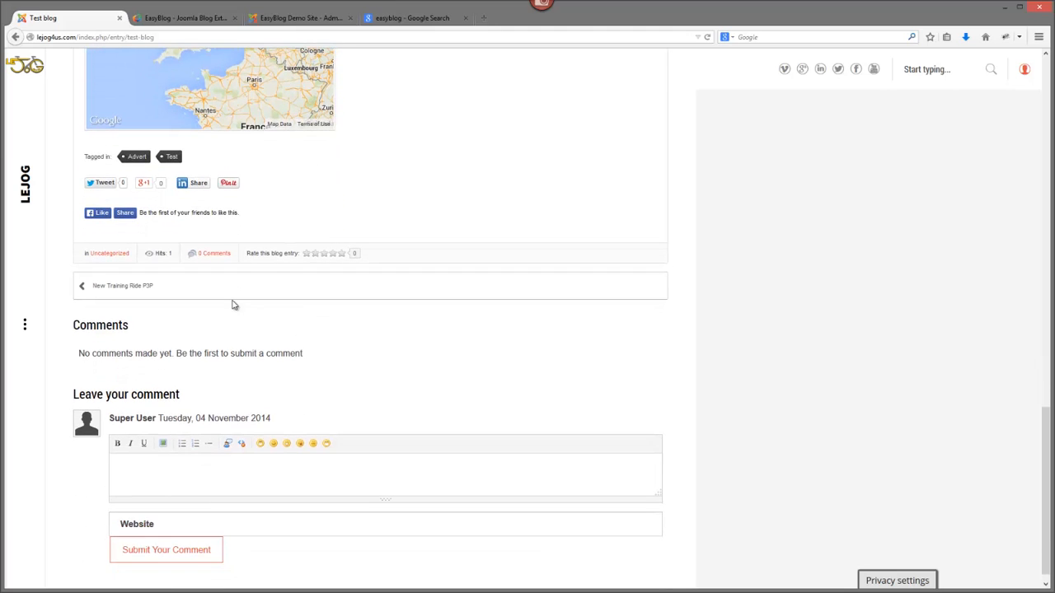
pyautogui.scroll(-1, 249, 351)
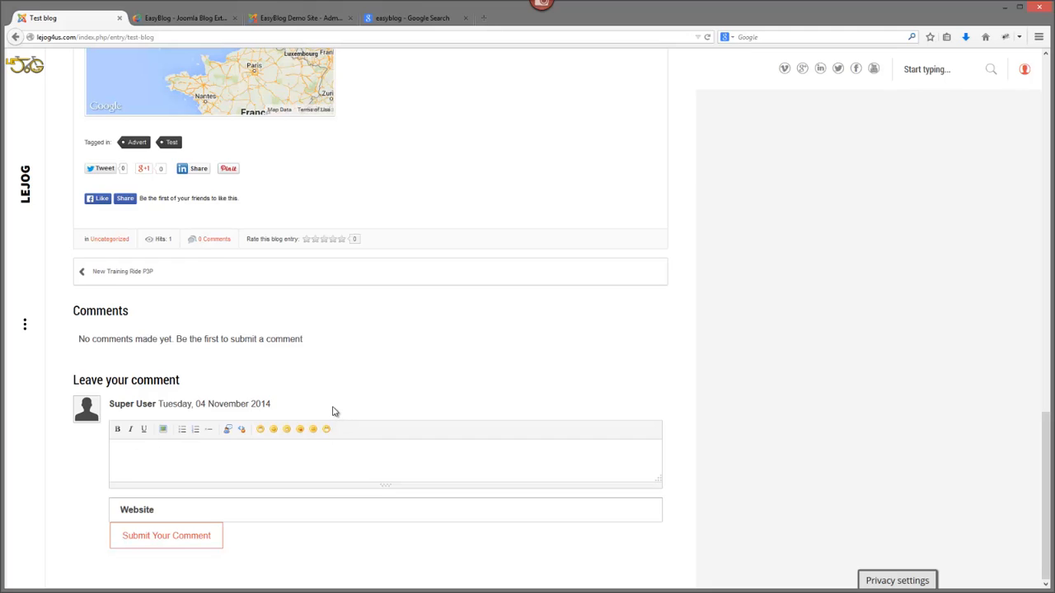
pyautogui.scroll(10, 371, 420)
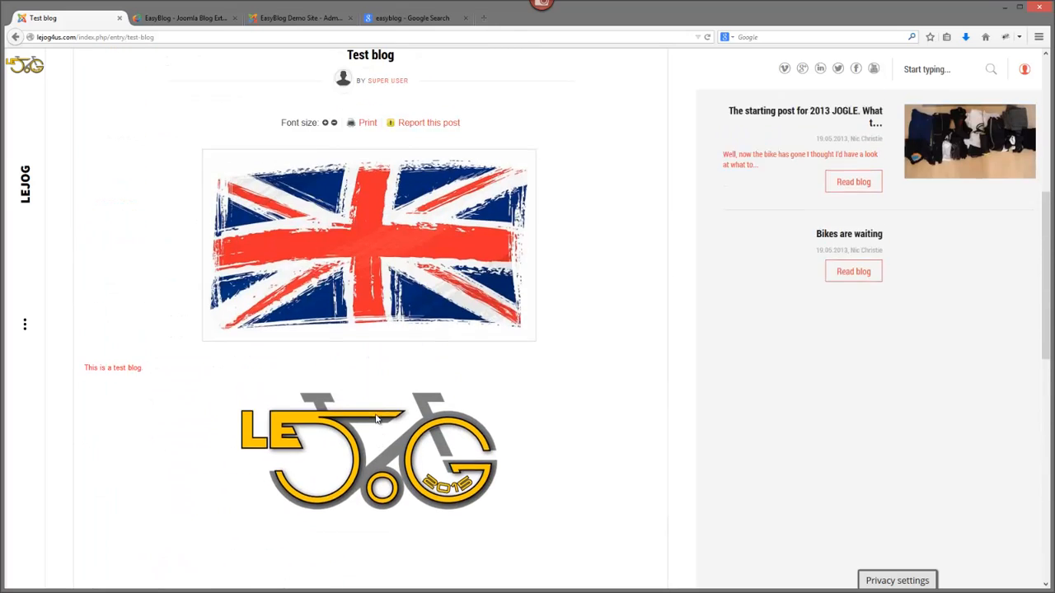
pyautogui.scroll(3, 376, 418)
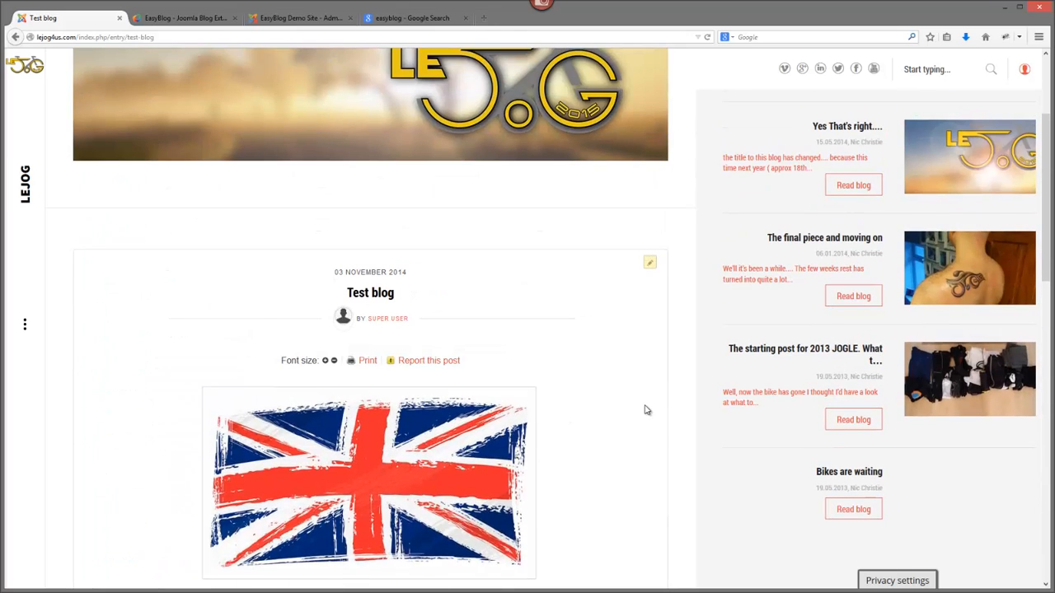